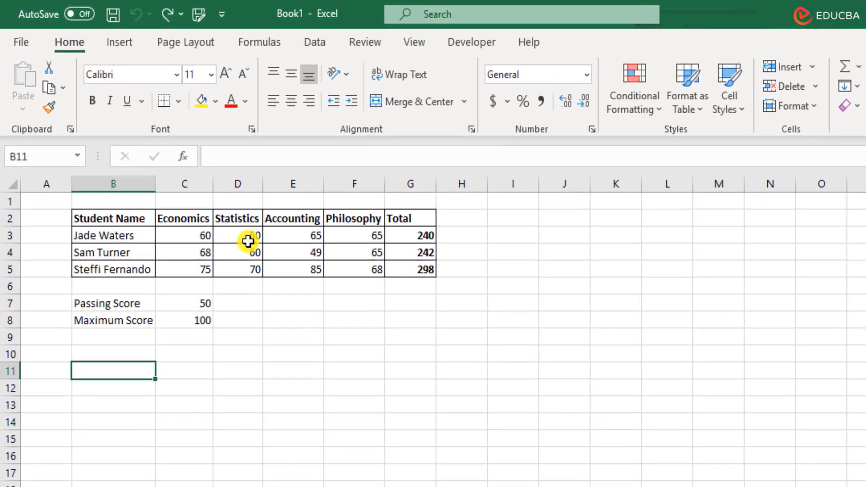
Enter a question in B10 asking the first student's status in Statistics
left_click(213, 202)
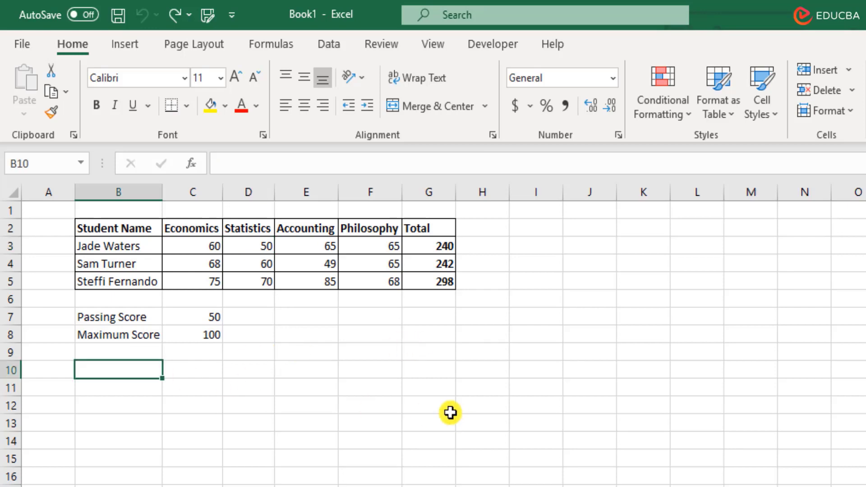
type("What is ")
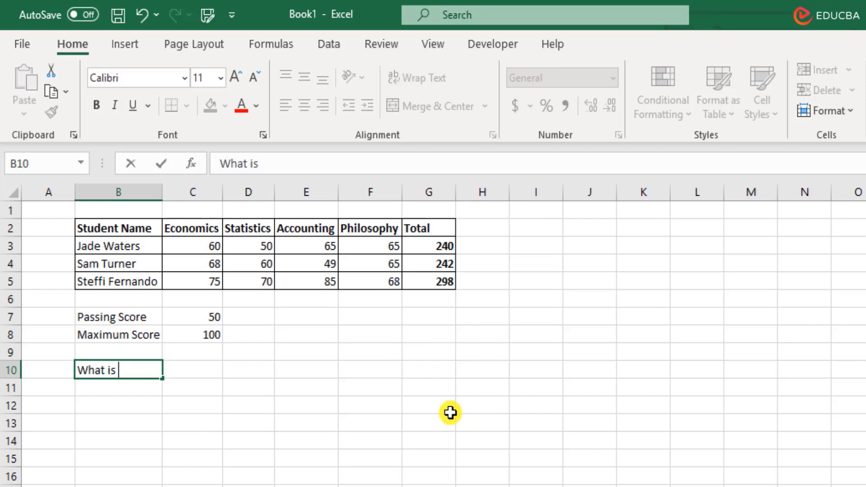
type("the status")
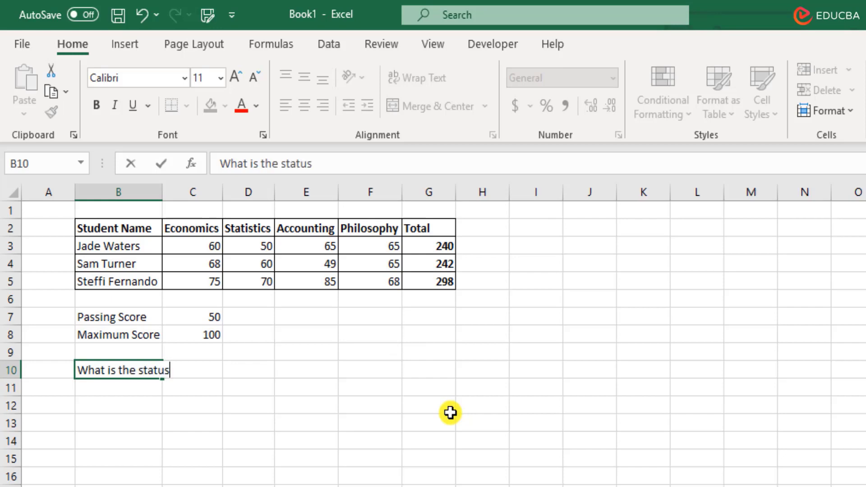
type(" of Jade Wa")
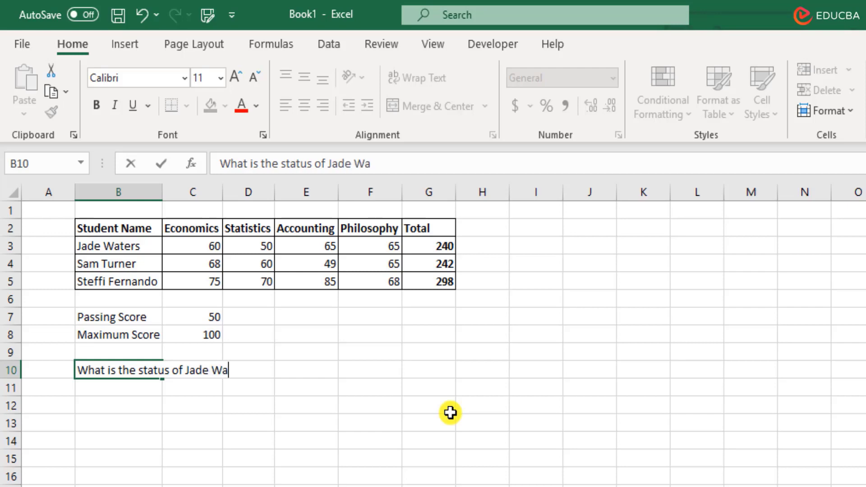
type("ters in Statistics")
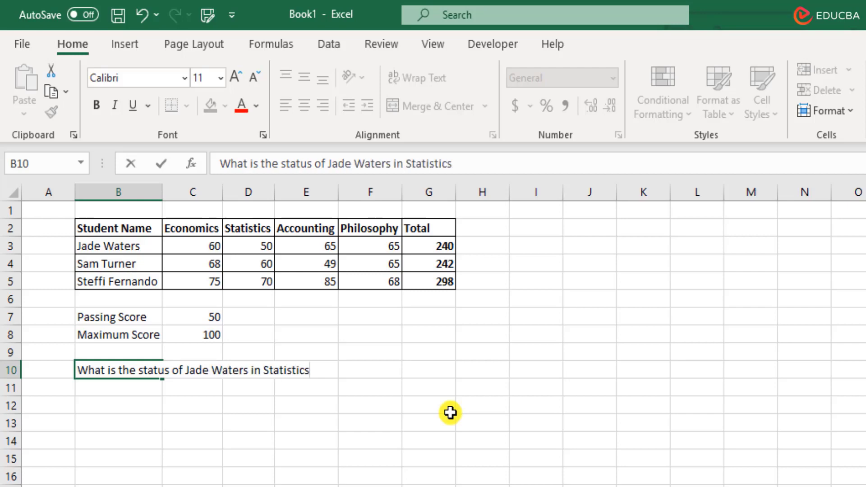
type("?")
left_click(386, 369)
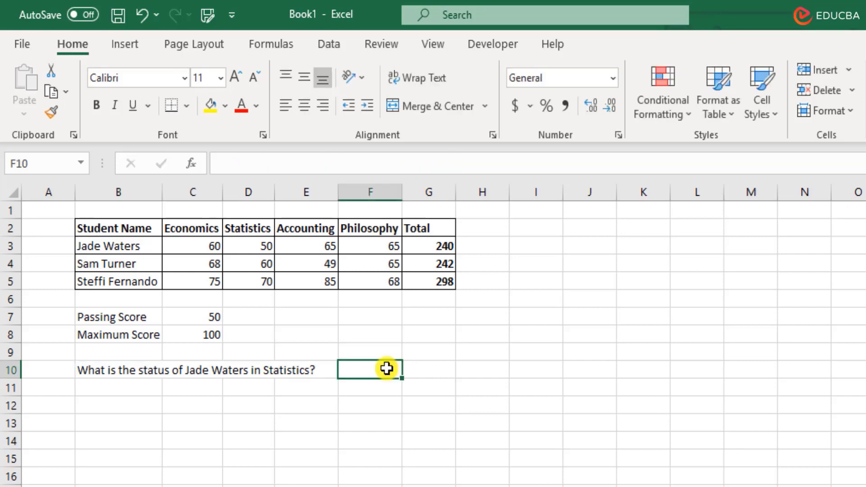
Enter =D3>=C7 in F10 to test the Statistics score against the passing score
type("=")
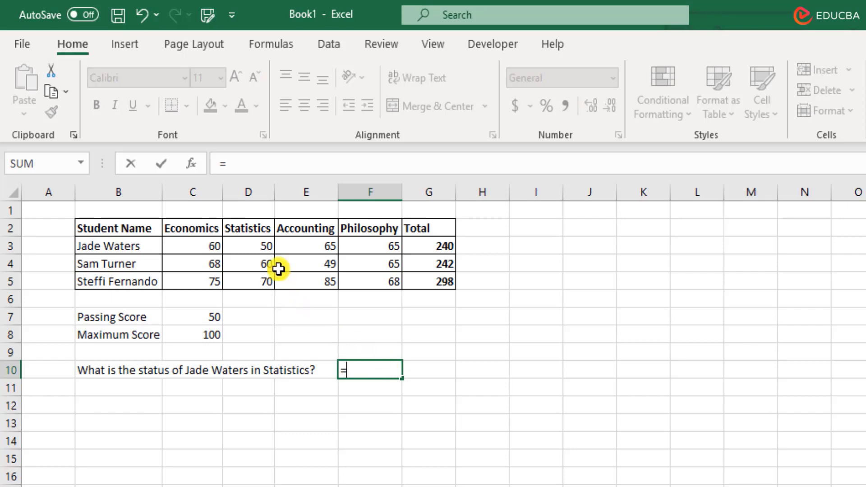
left_click(246, 244)
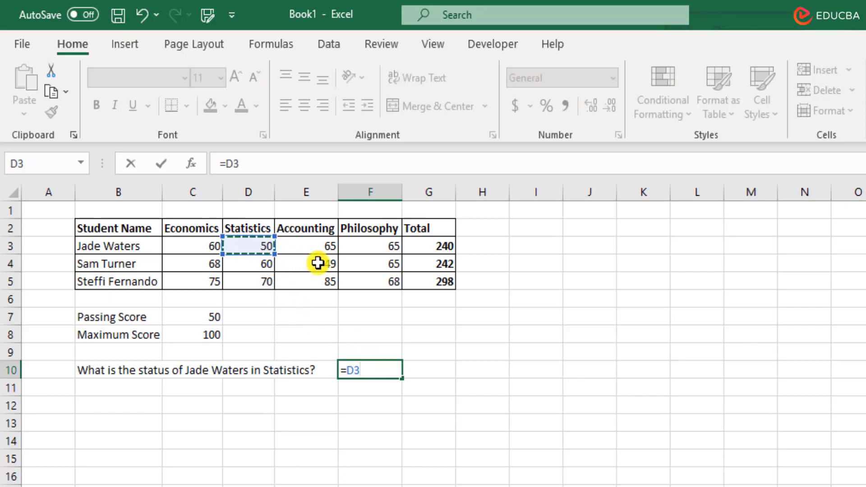
type(">=")
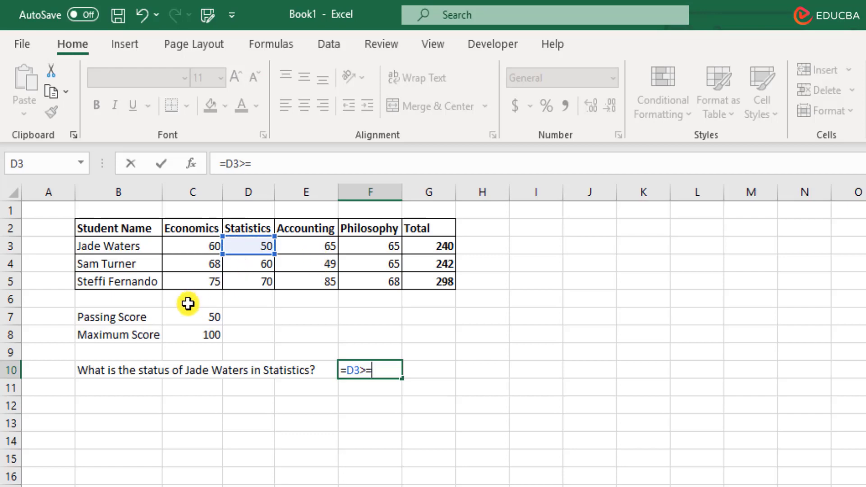
left_click(192, 321)
key("Return")
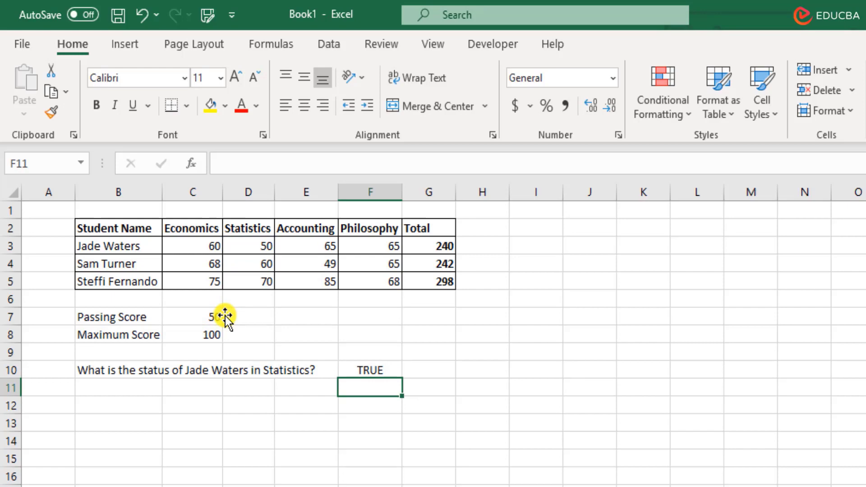
Add a 'Pass / Fail' note in G10, then clear it again
key("Up")
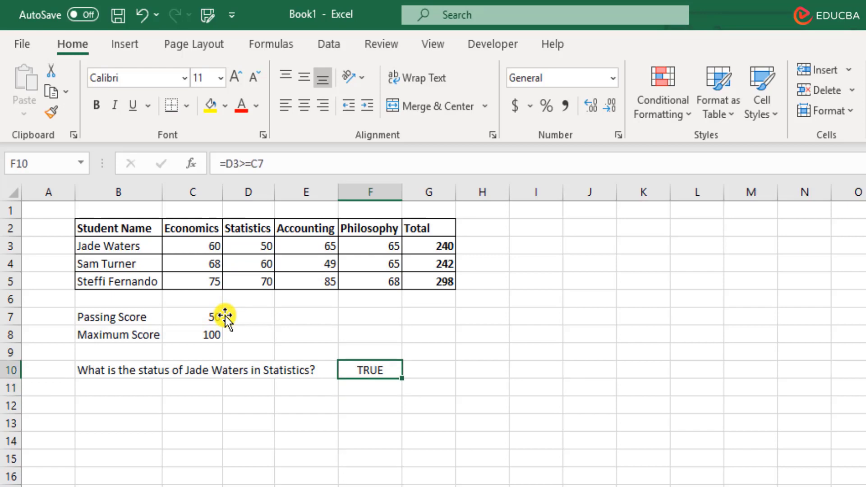
key("Right")
type("P")
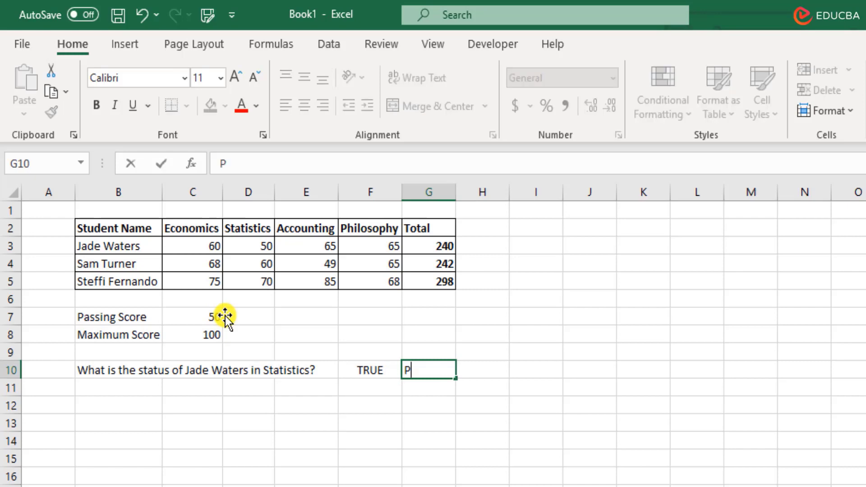
type("ass / Fail")
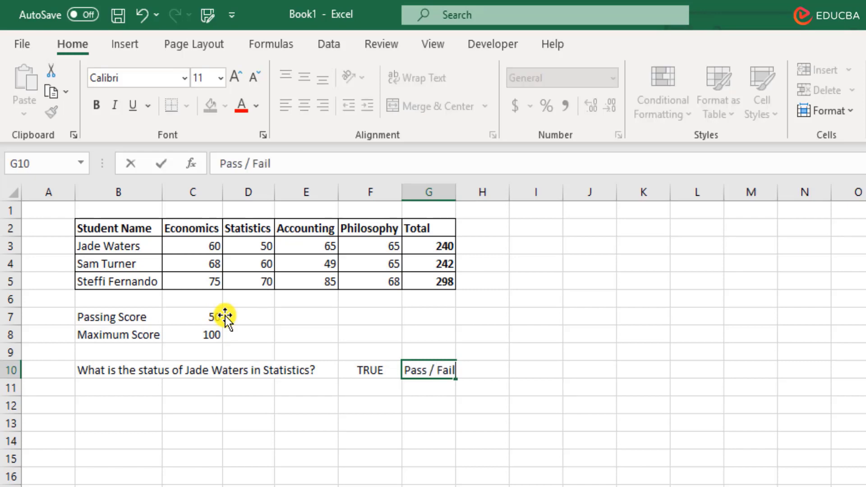
key("Return")
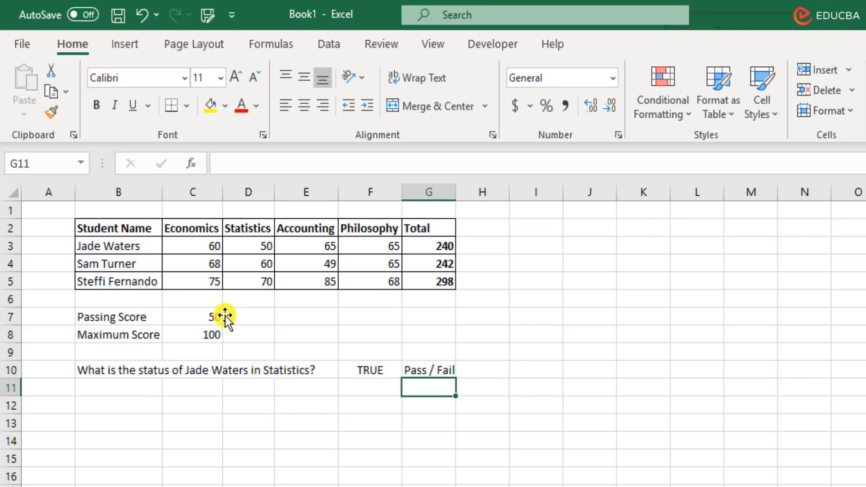
key("Up")
key("Delete")
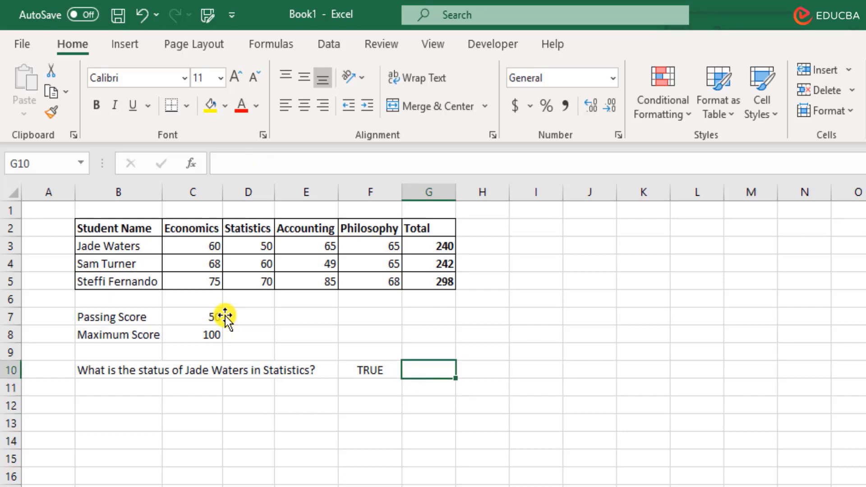
Clear F10's TRUE result and begin an IF formula in its place
key("Left")
key("Delete")
type("=")
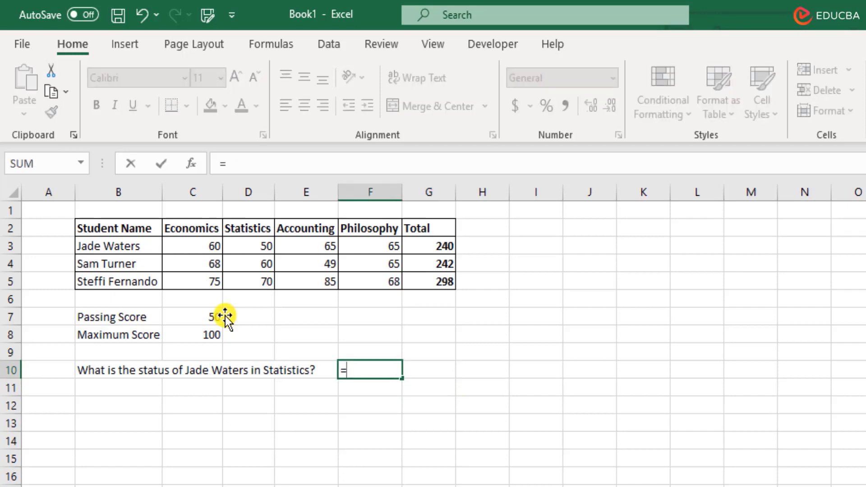
type("if")
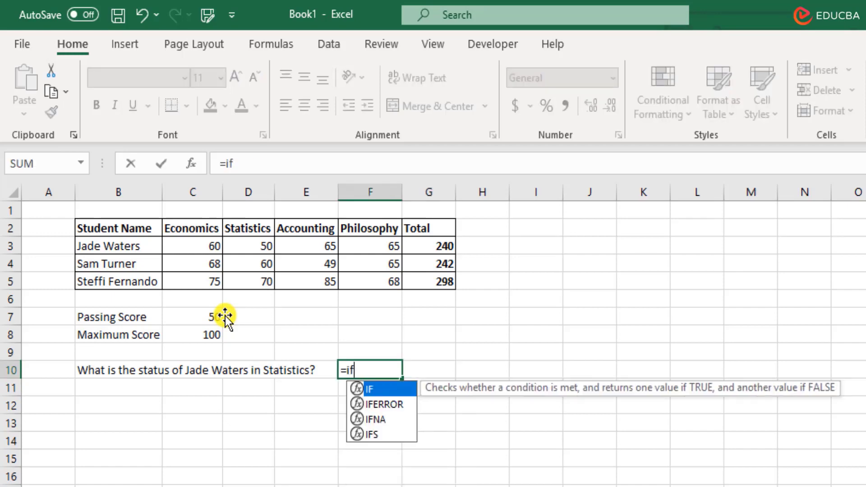
key("Tab")
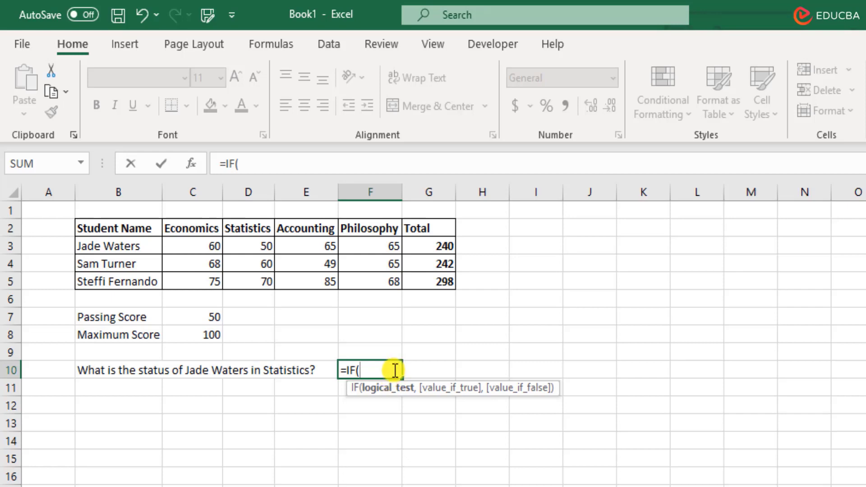
Complete F10 as =IF(D3>=C7,"Pass","Fail") so it displays Pass
left_click(244, 247)
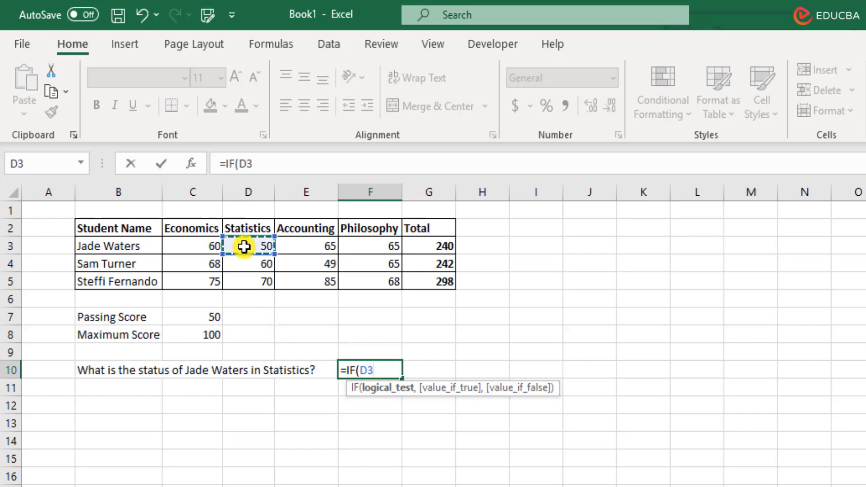
type(">=")
left_click(203, 311)
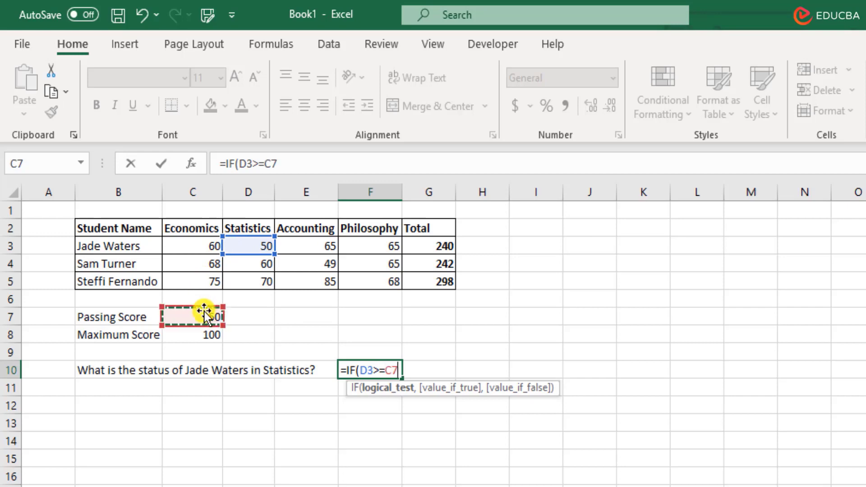
type(",")
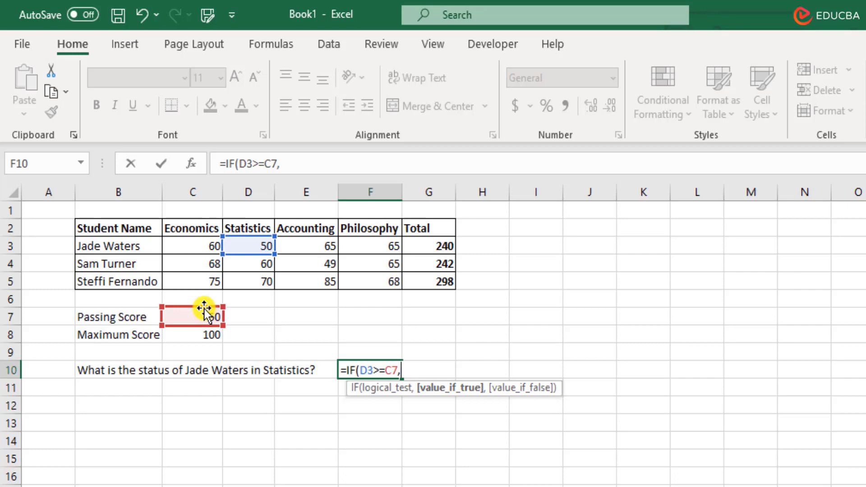
type("\"Pass")
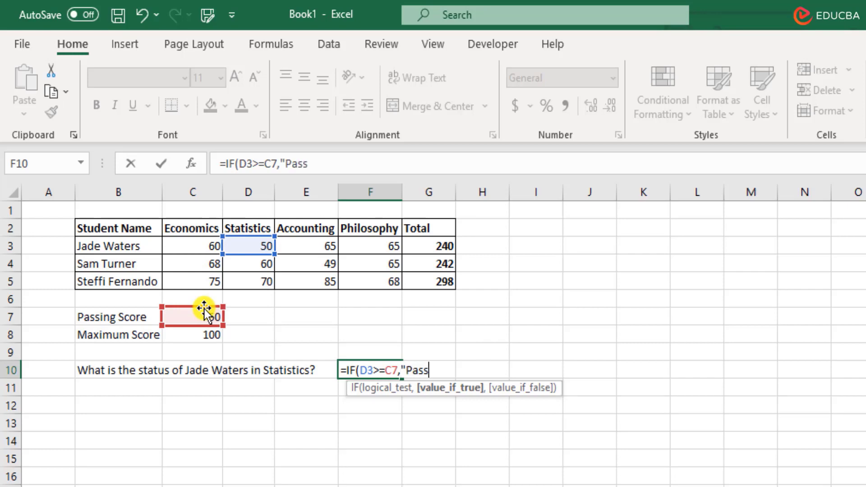
type("\",")
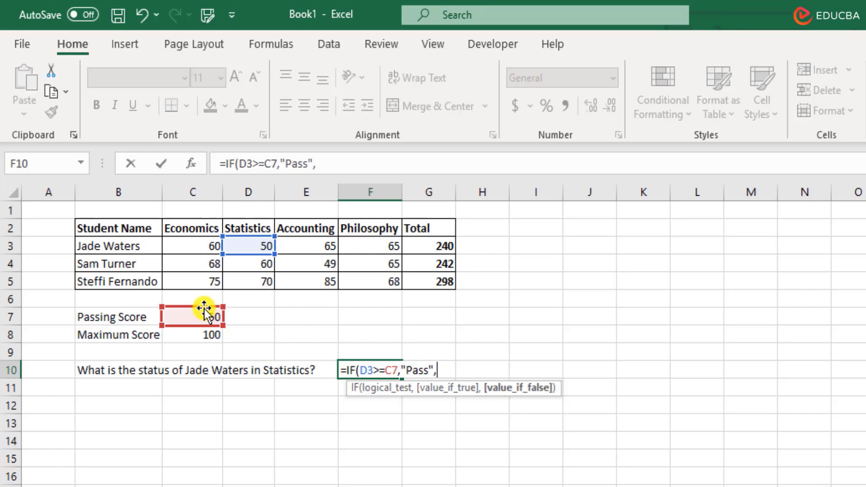
type("\"Fail\")")
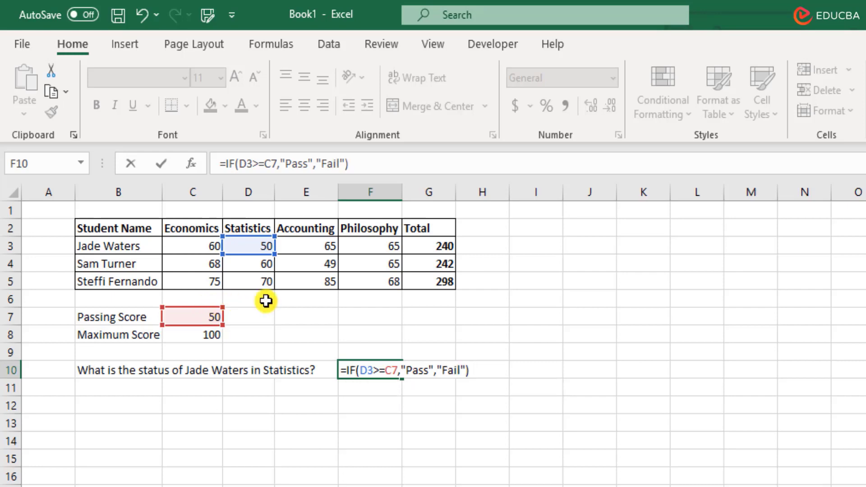
left_click(418, 370)
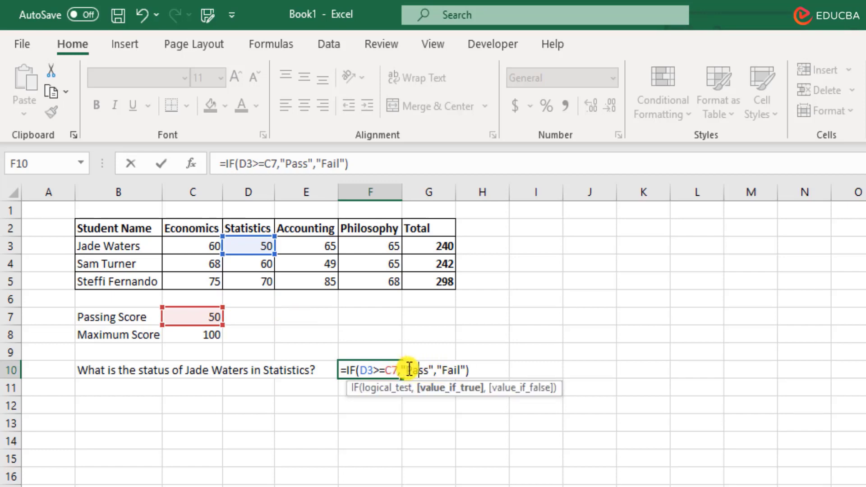
left_click_drag(405, 370, 424, 370)
left_click(436, 369)
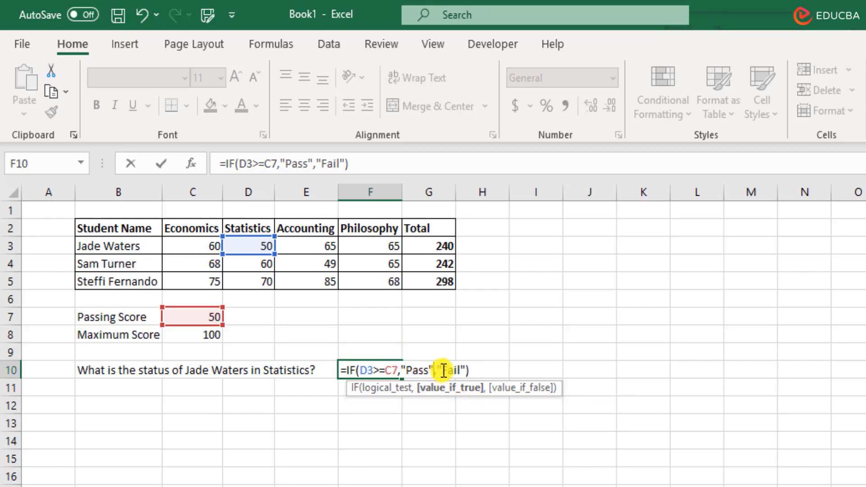
left_click(480, 372)
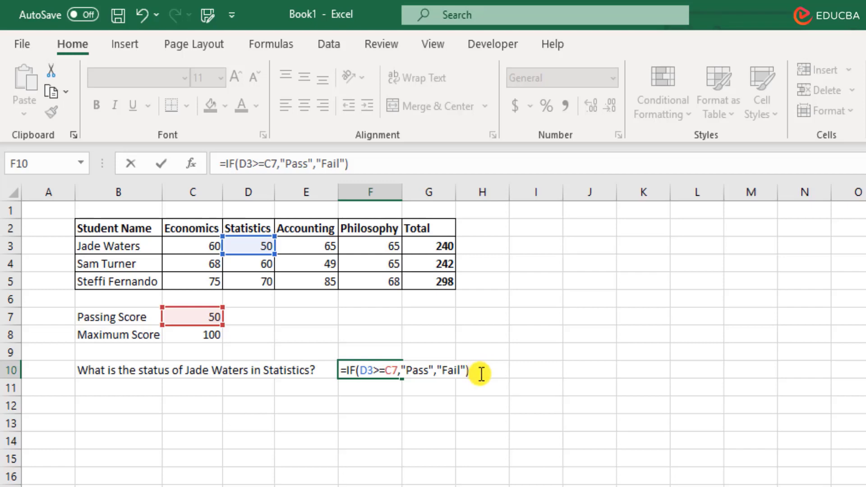
key("Return")
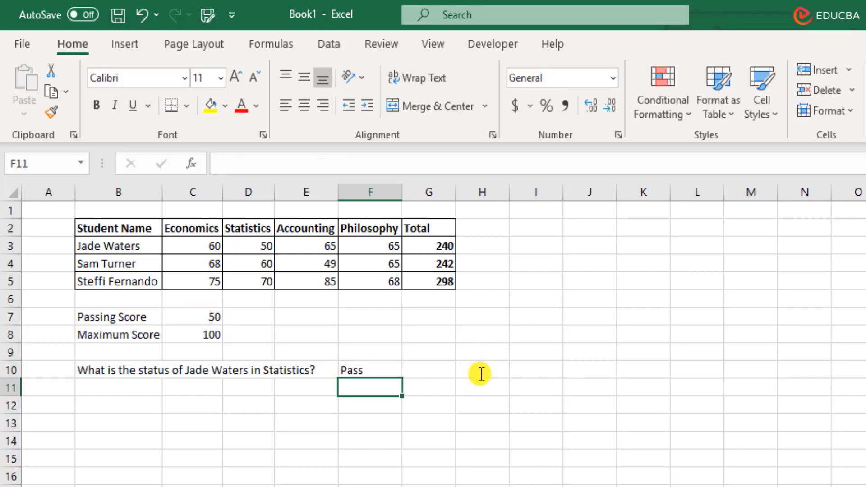
Type the question on the second student's Accounting status into B11, fixing a typo
left_click(528, 372)
left_click(130, 388)
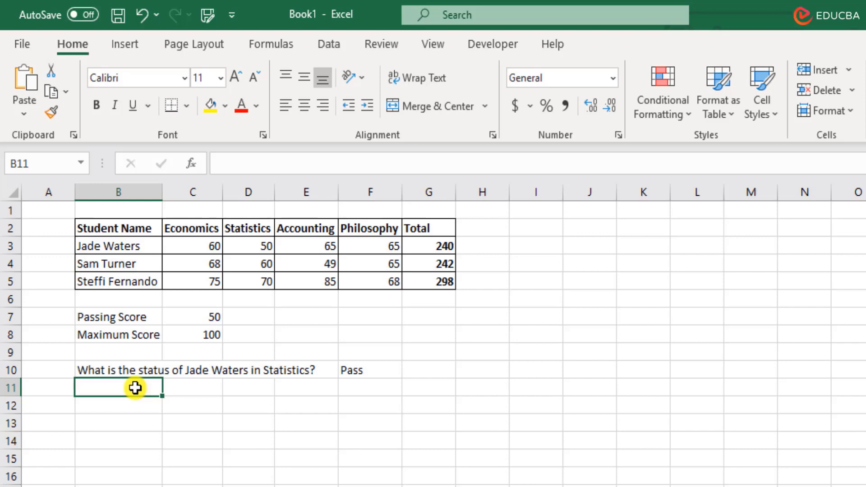
type("What is th")
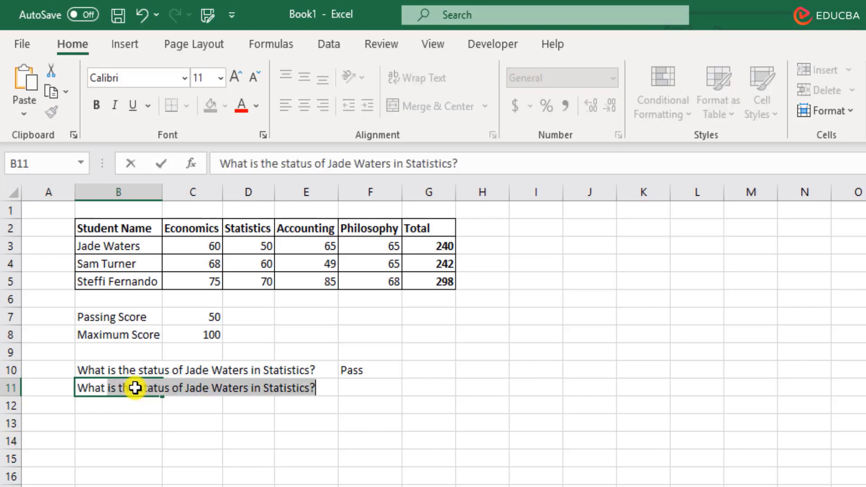
type("e status of S")
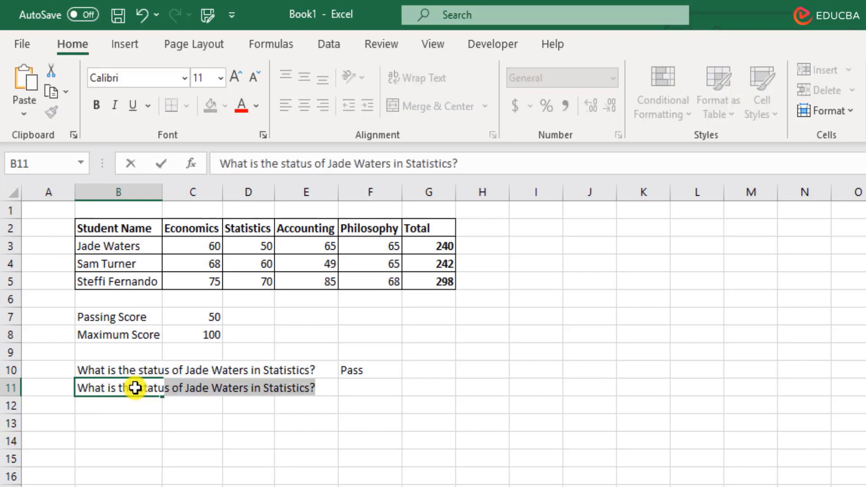
type("am Turmner")
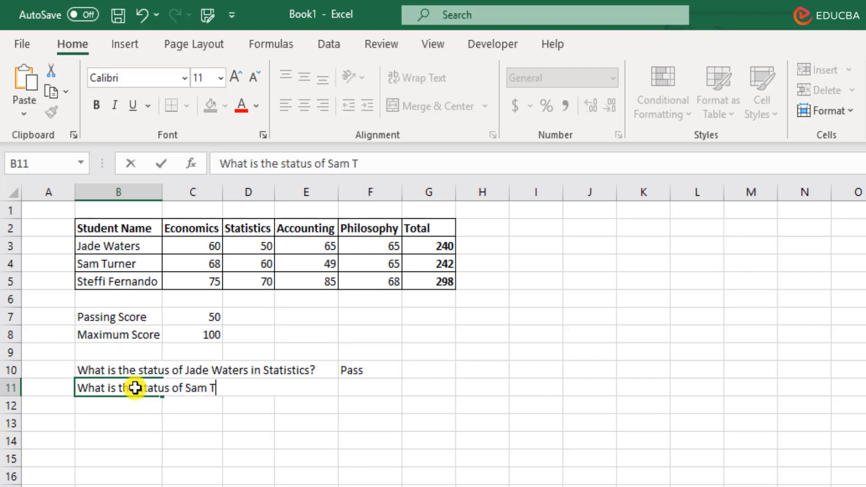
key("BackSpace")
key("BackSpace")
key("BackSpace")
key("BackSpace")
type("ner ")
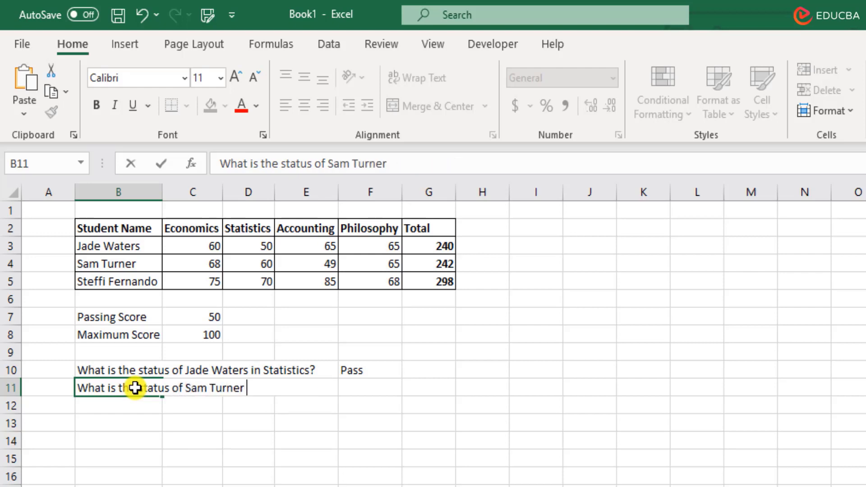
type("in Accou")
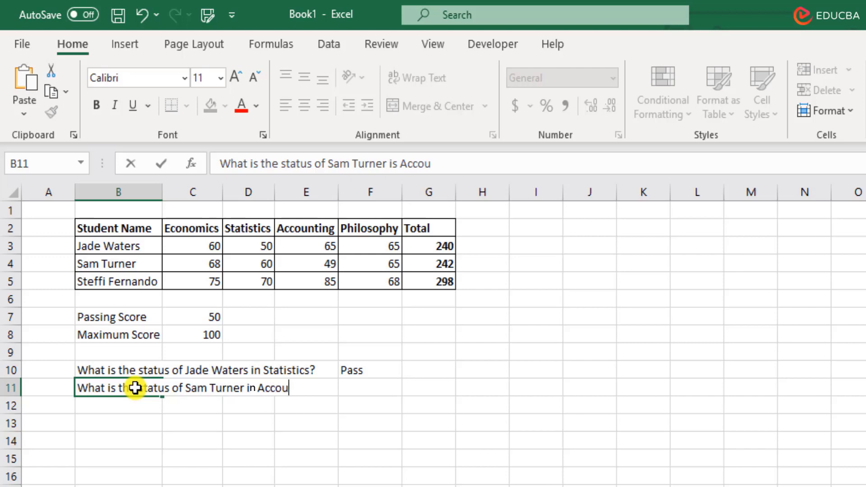
type("nting?")
key("Tab")
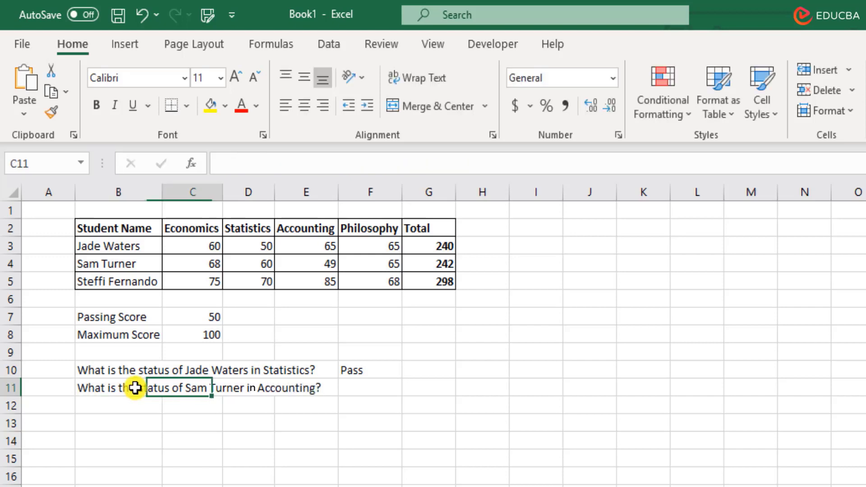
key("Right")
key("Right")
key("Right")
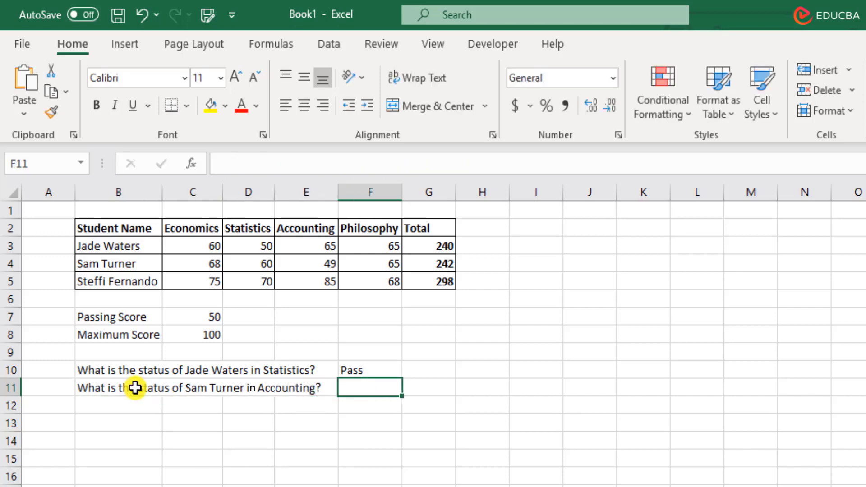
Enter =IF(E4>=C7,"Pass","Fail") in F11, which returns Fail
type("=IF(")
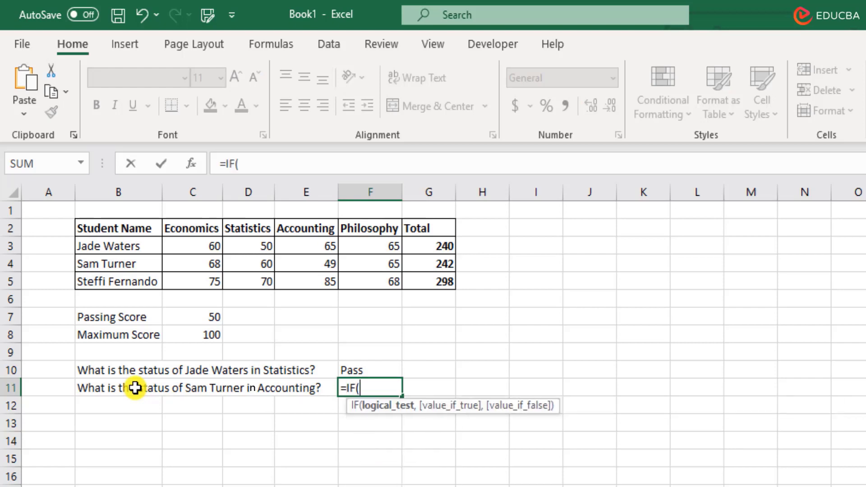
left_click(331, 264)
type(">")
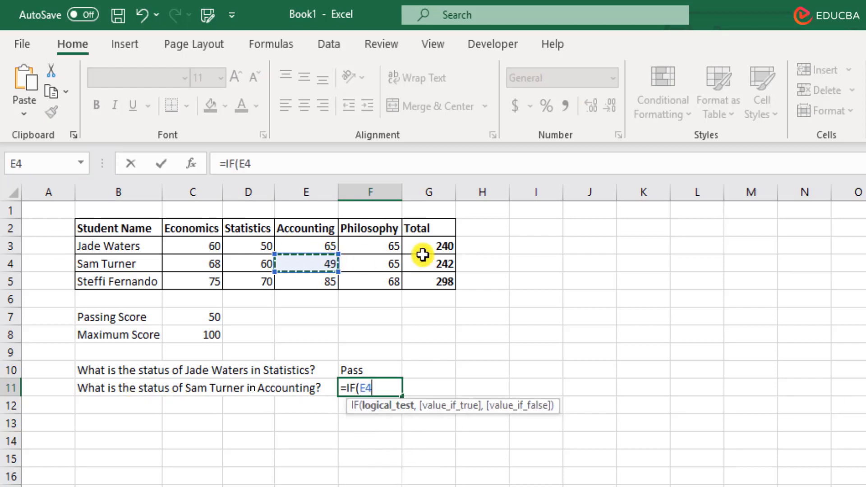
type("=")
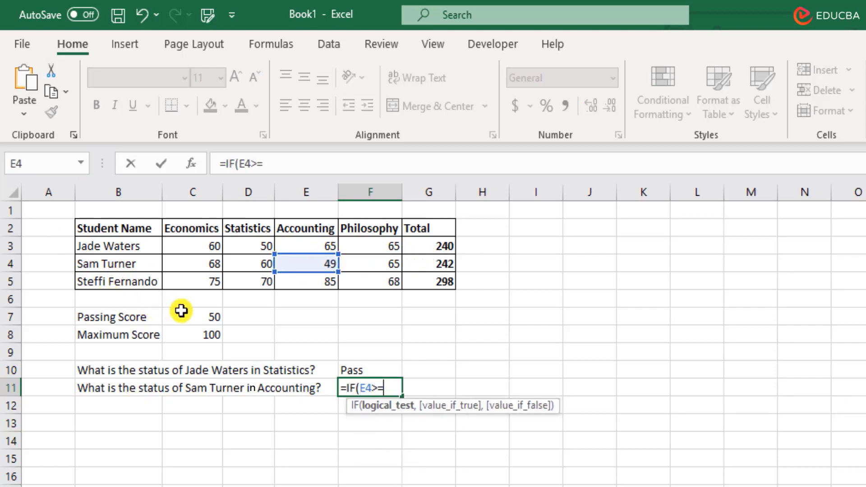
left_click(196, 319)
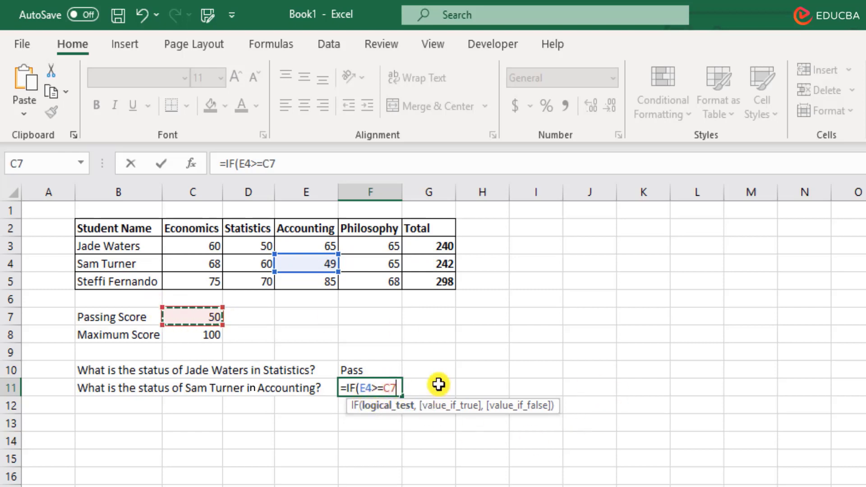
type(",")
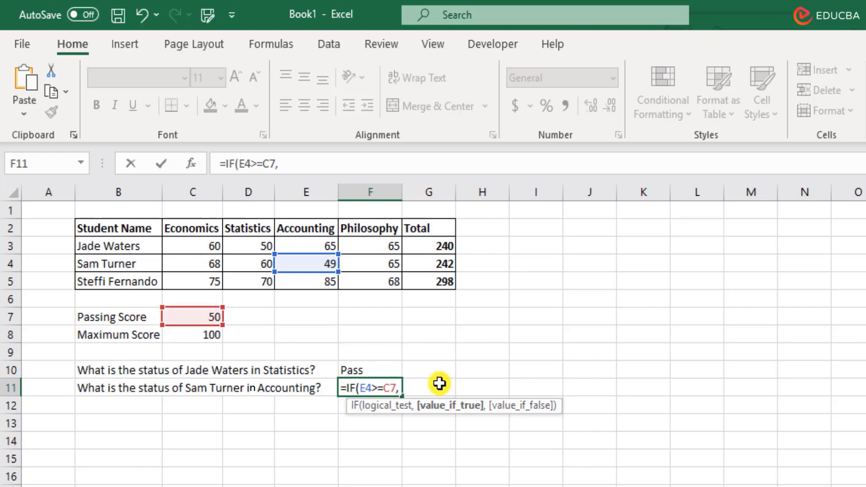
type("\"Pass\"")
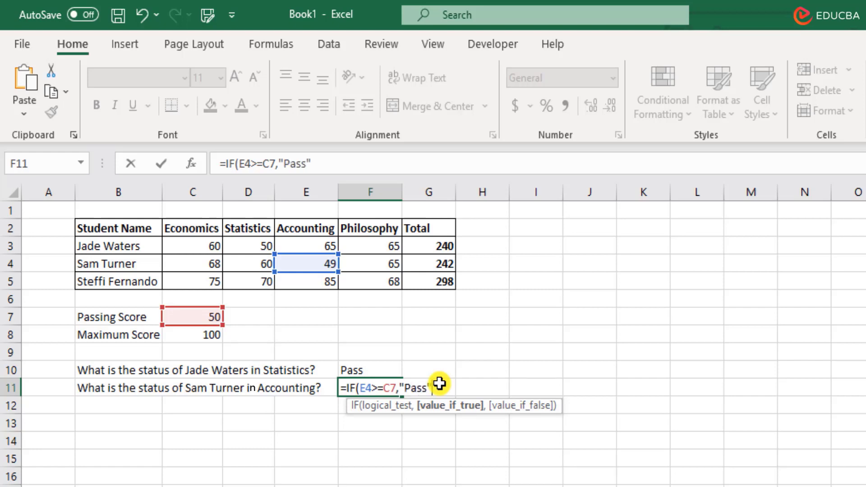
type(",")
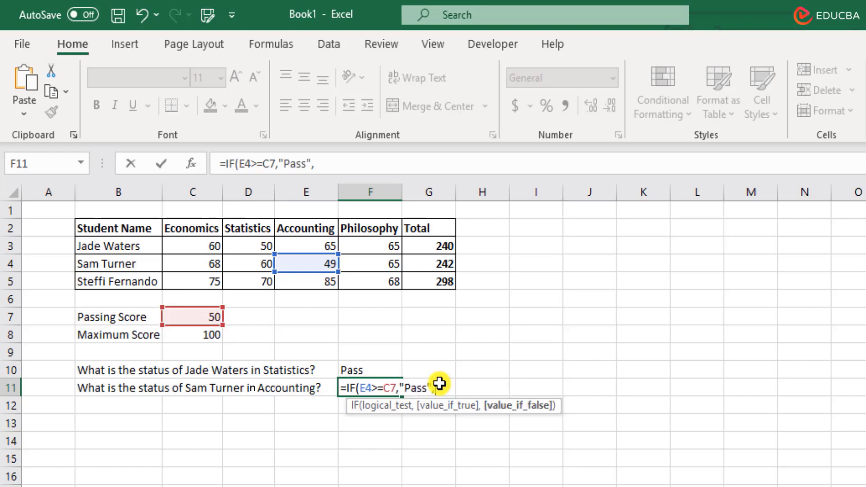
type("\"Fail\")")
key("Return")
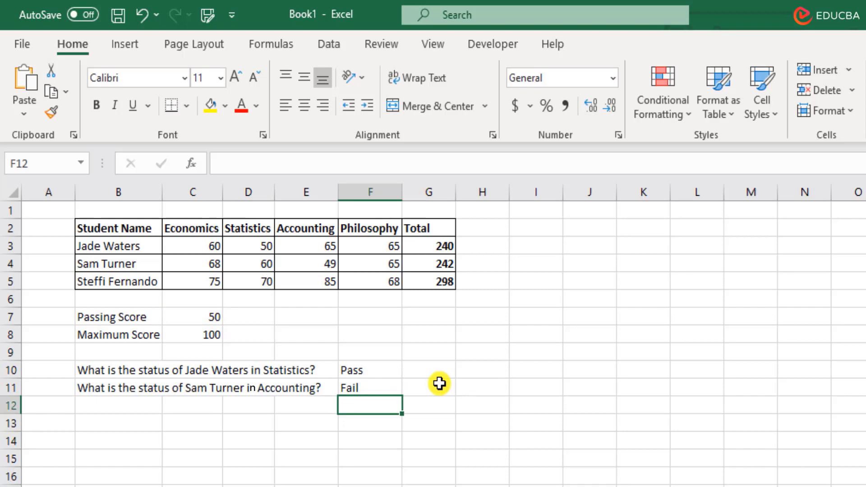
left_click(381, 369)
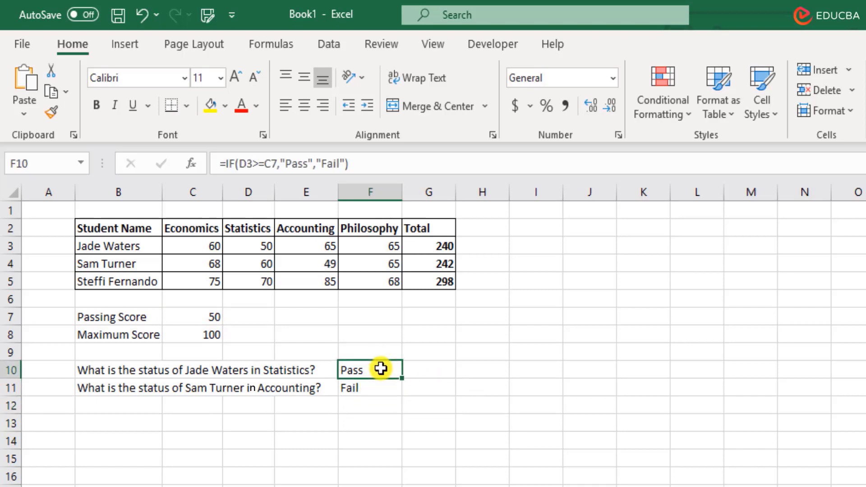
double_click(381, 369)
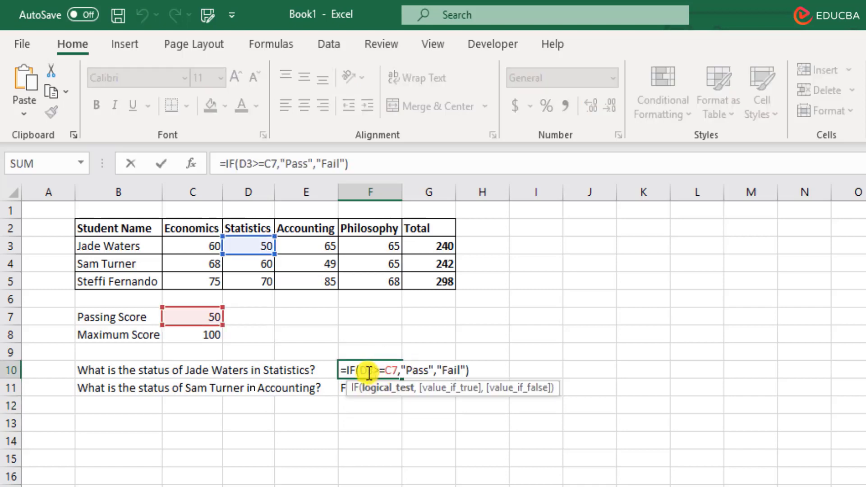
left_click_drag(359, 370, 398, 370)
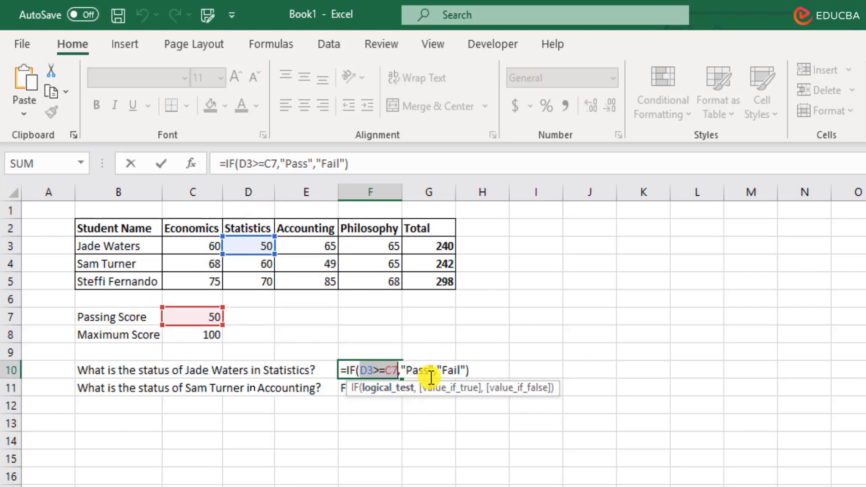
key("Escape")
double_click(371, 386)
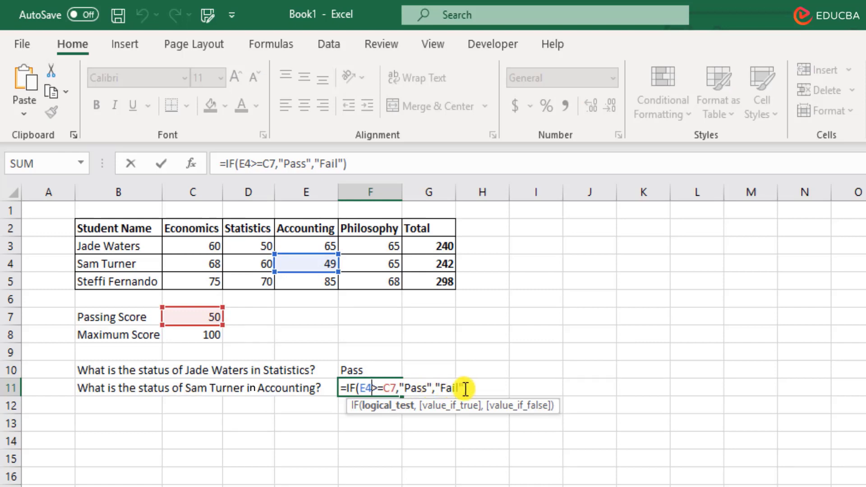
left_click_drag(360, 389, 396, 388)
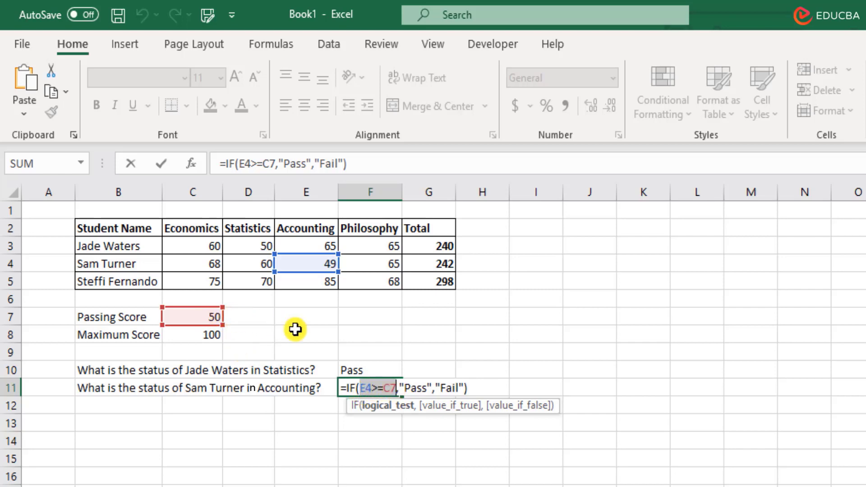
key("Return")
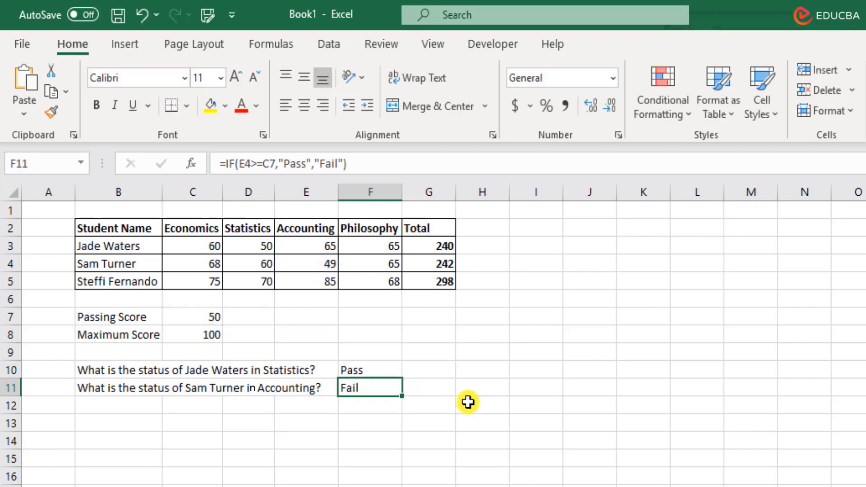
left_click(367, 412)
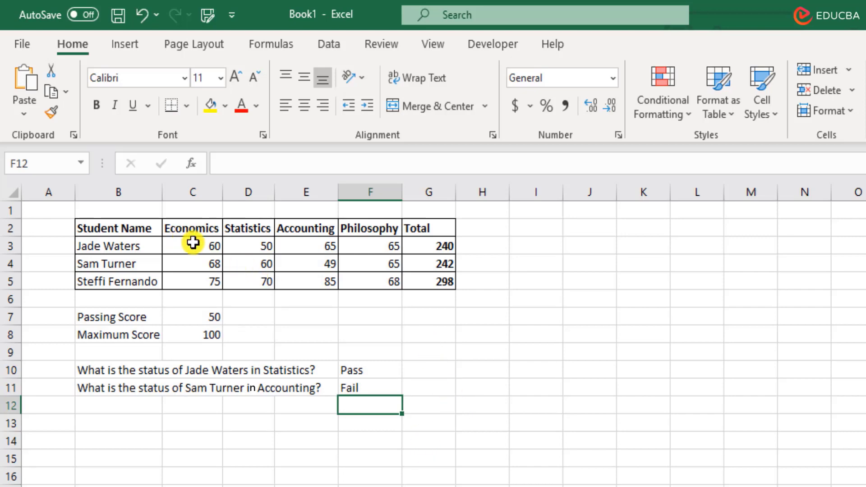
left_click_drag(193, 242, 351, 244)
left_click(356, 245)
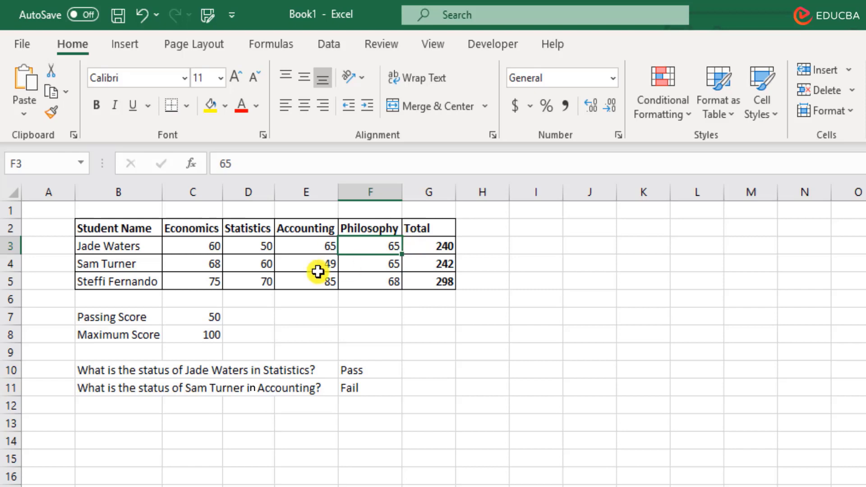
left_click_drag(212, 267, 364, 263)
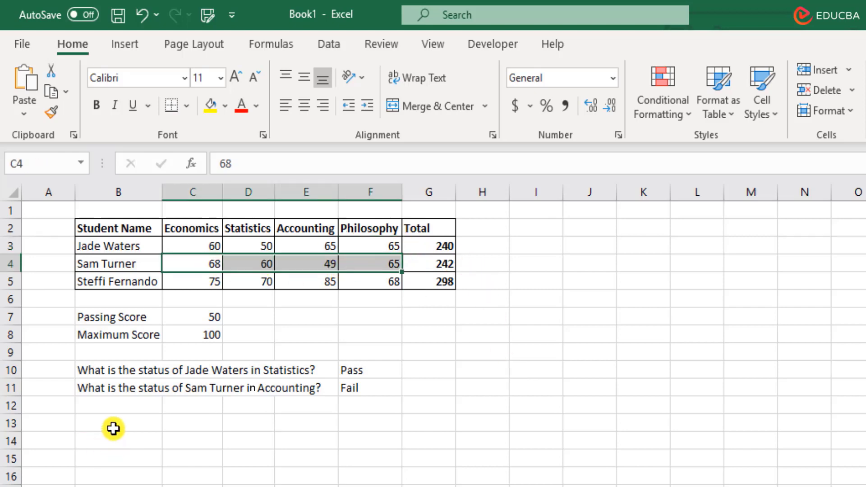
left_click(492, 245)
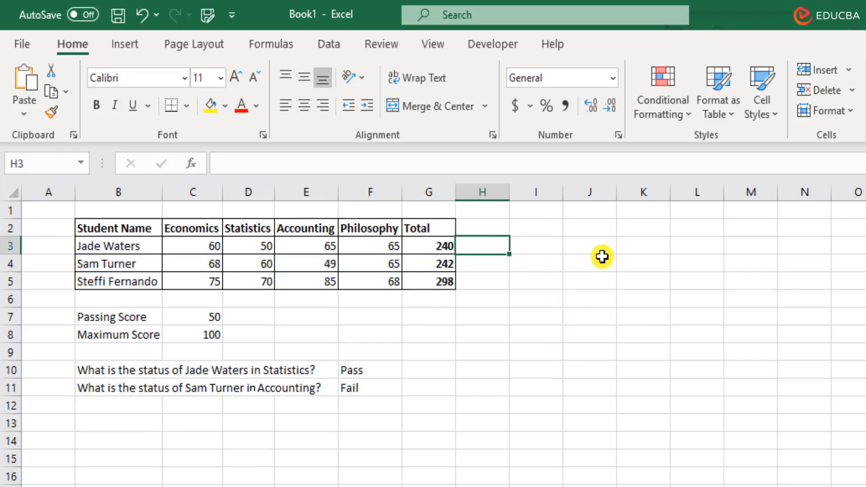
type("=if")
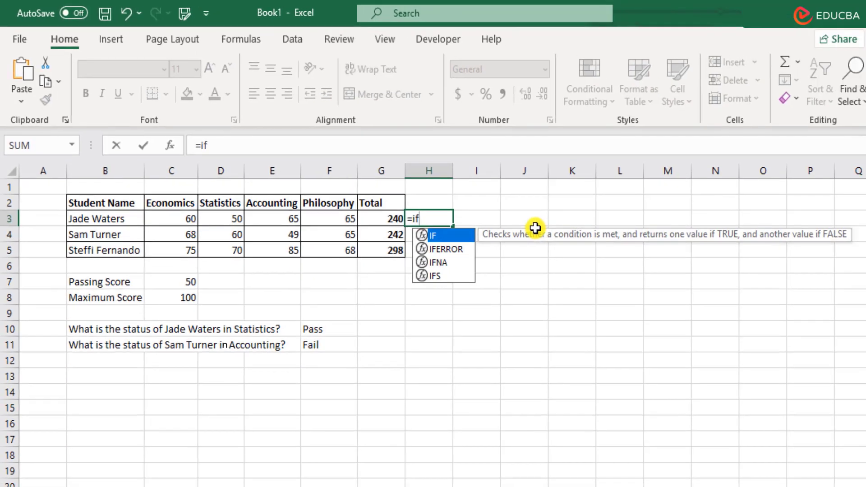
key("Tab")
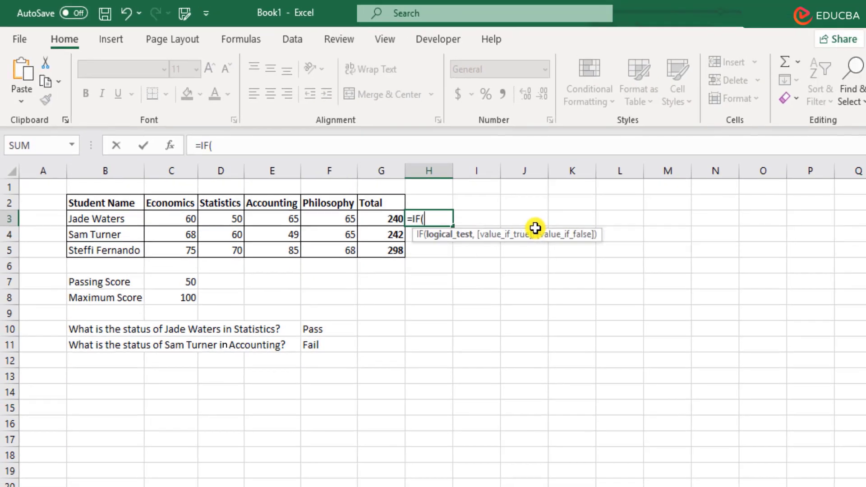
key("Left")
key("Left")
key("Left")
key("Left")
key("Left")
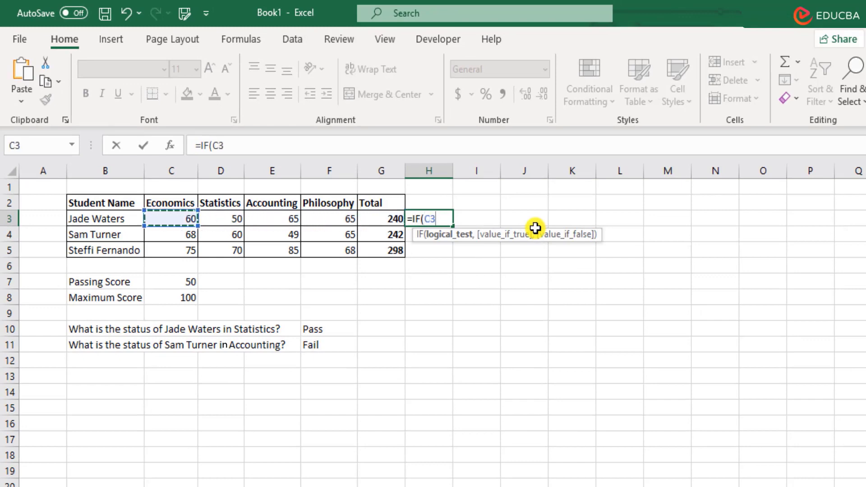
type(">=")
left_click(172, 285)
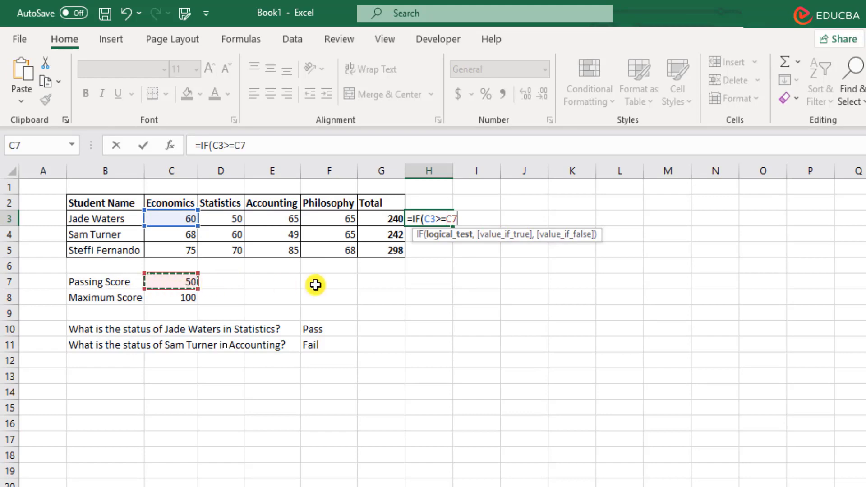
type(",")
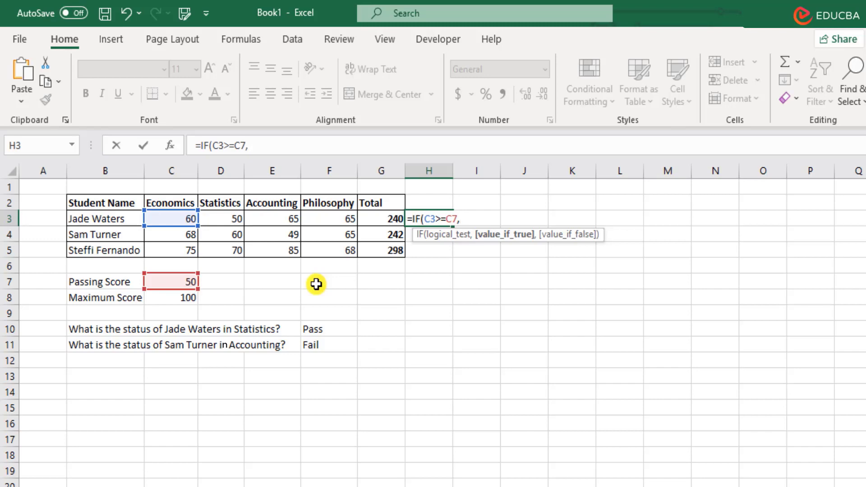
key("Escape")
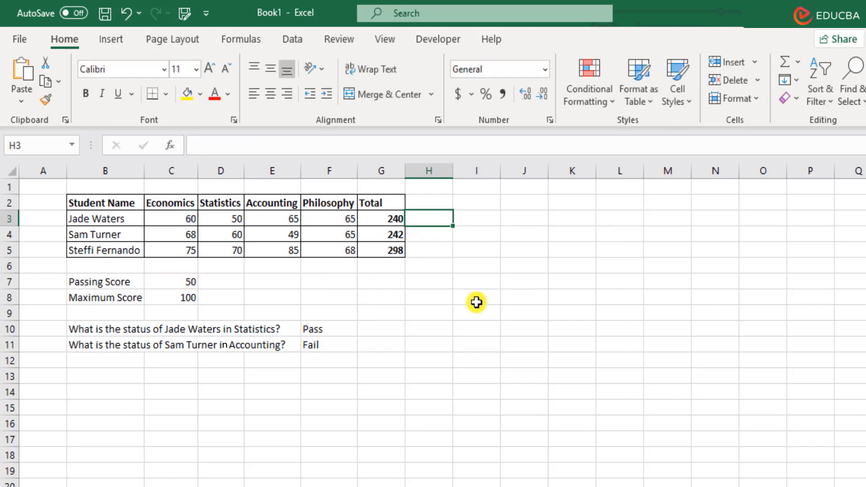
Type the heading 'Nesting of Functions' into cell I8
left_click(494, 299)
type("Nest")
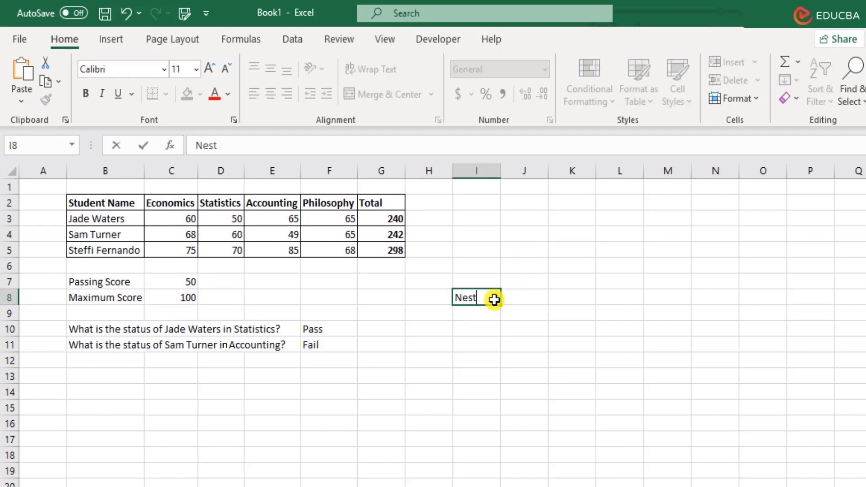
type("ing of Functions")
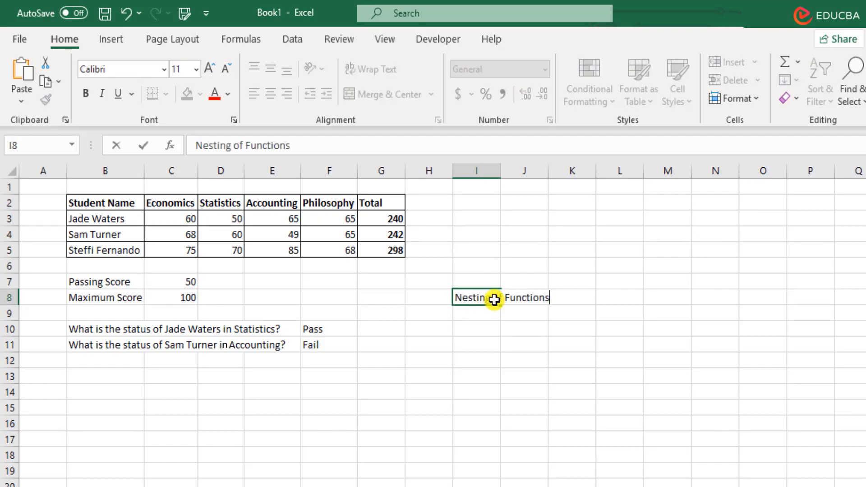
key("Return")
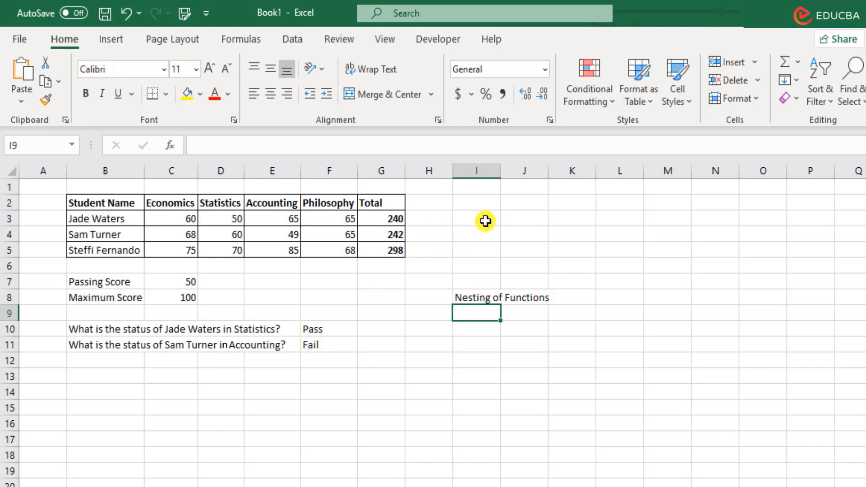
left_click(449, 221)
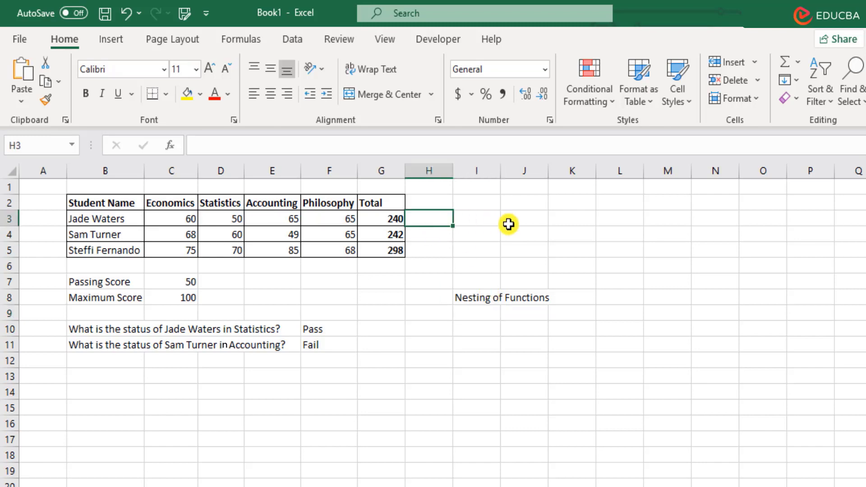
In H3 begin =IF(C3>=C7, testing the Economics score against the passing score
type("=if")
key("Tab")
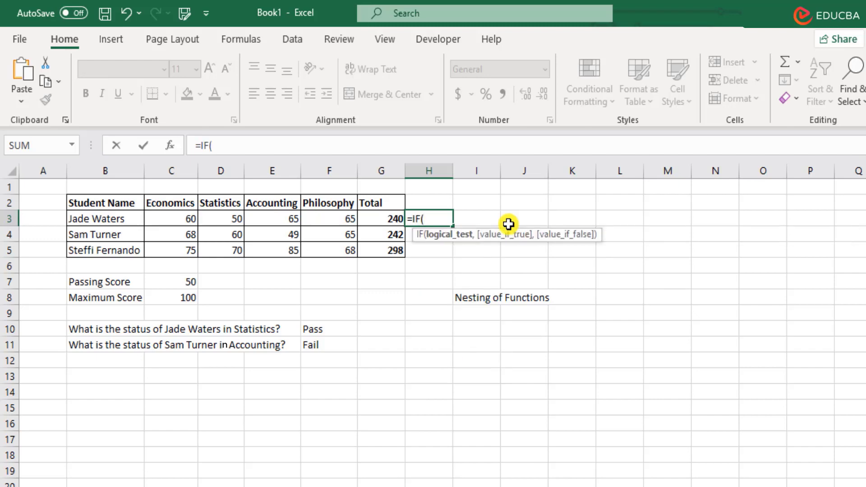
key("Left")
key("Left")
key("Left")
key("Left")
key("Left")
type(">")
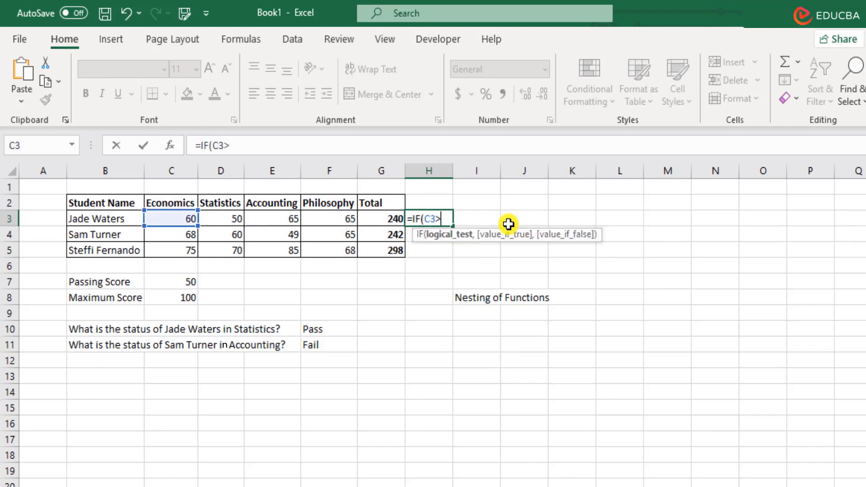
type("=")
left_click(187, 284)
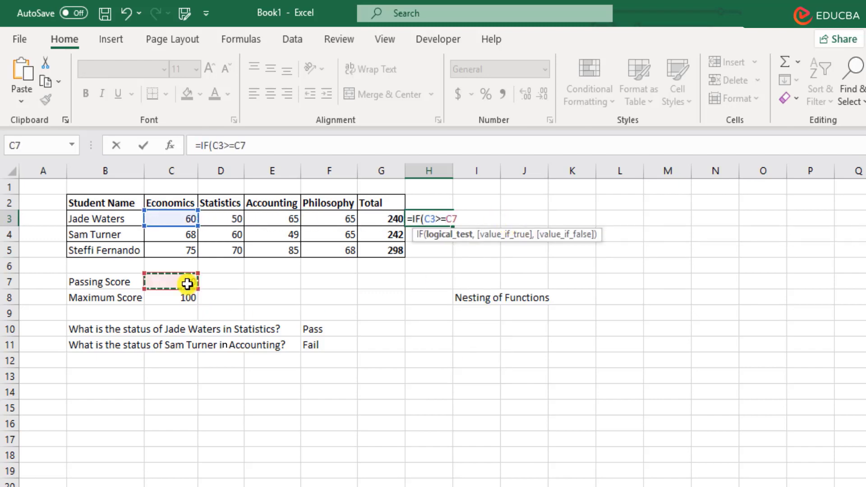
type(",")
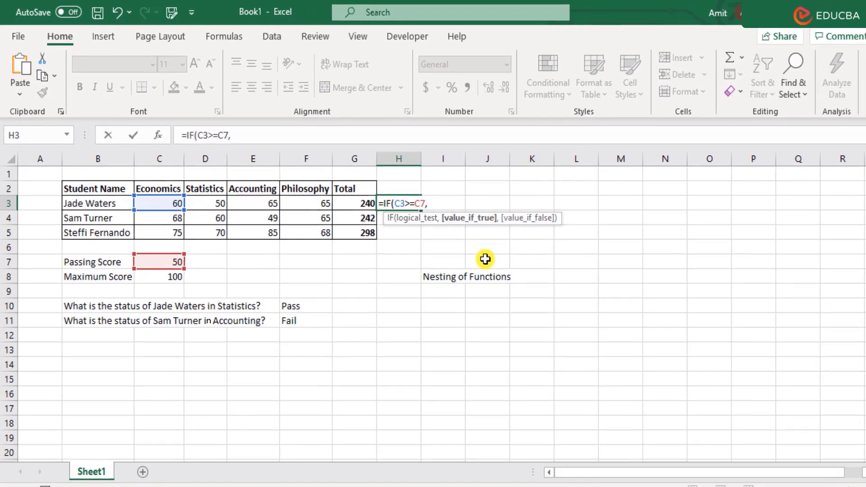
Add the nested IF(D3>=C7, test for the Statistics score
type("if")
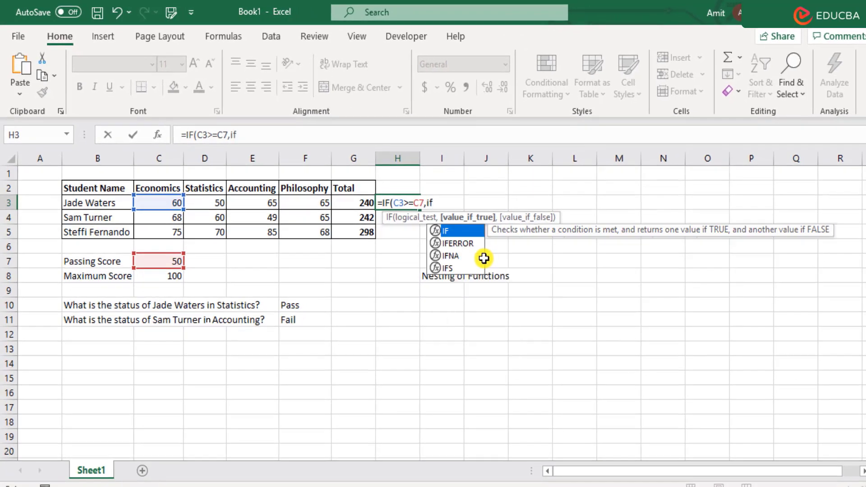
key("Tab")
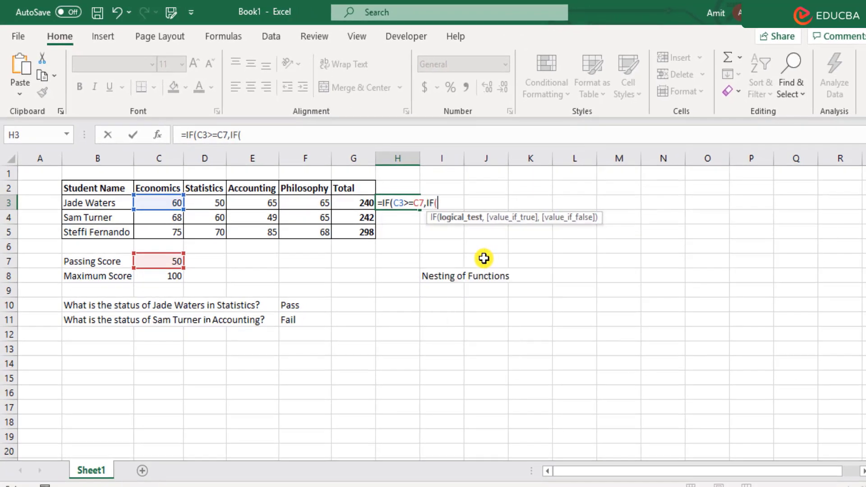
left_click(214, 202)
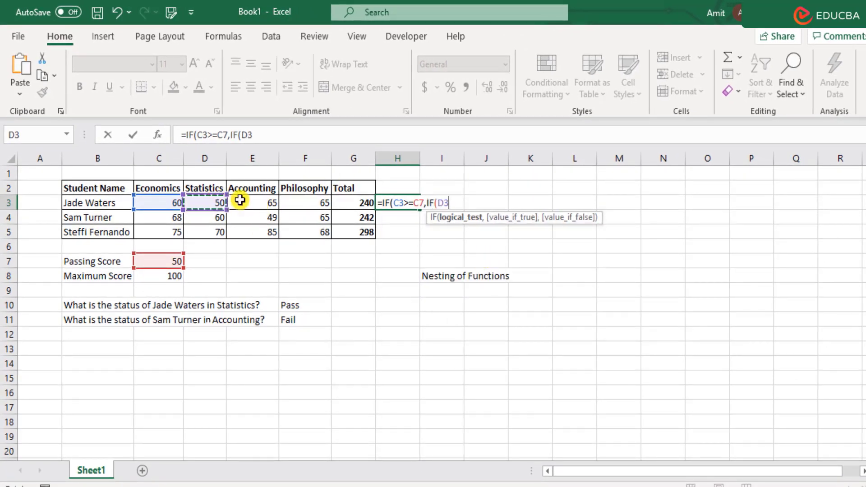
type(">=")
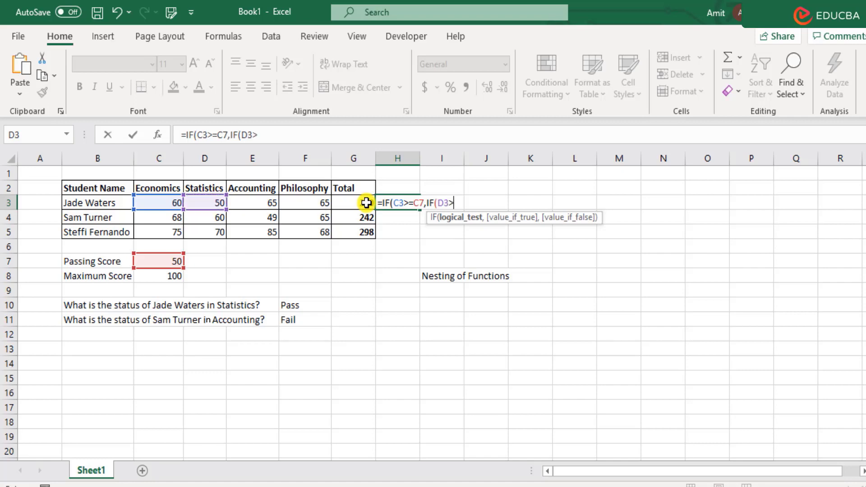
left_click(150, 259)
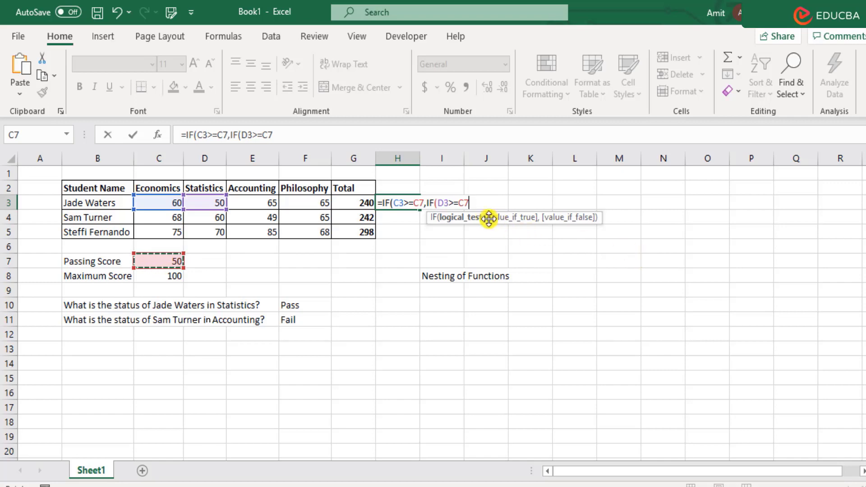
type(",")
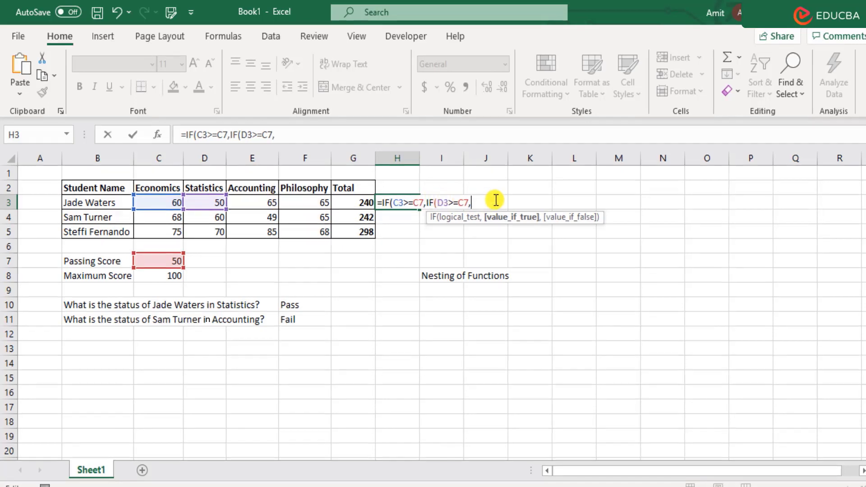
Append IF(E3>=C7,IF(F3>=C7, to H3 for the Accounting and Philosophy tests
type("IF(")
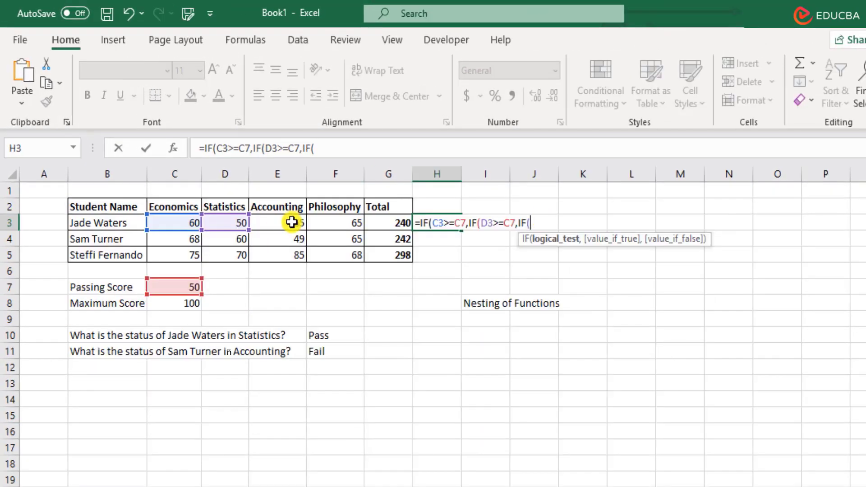
left_click(260, 196)
type(">=")
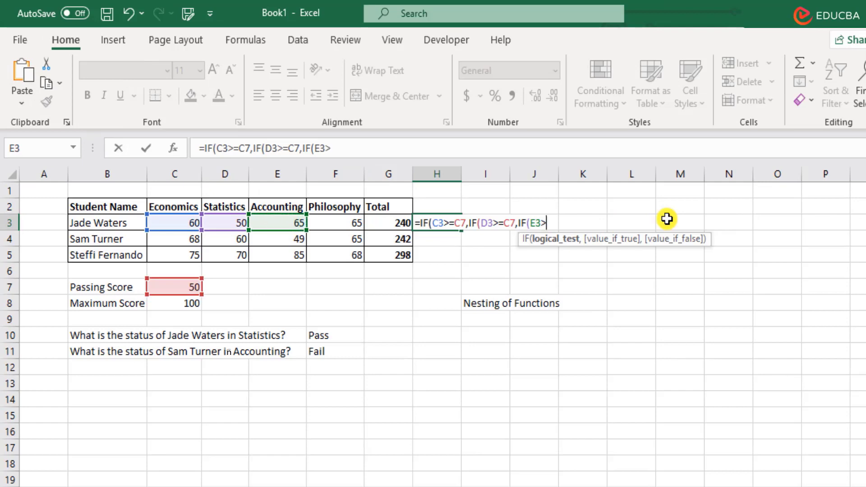
left_click(187, 286)
type(",")
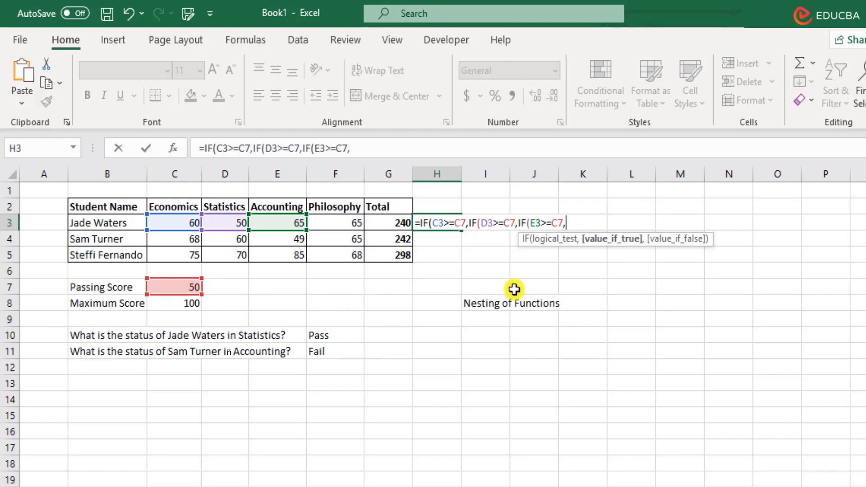
type("IF(")
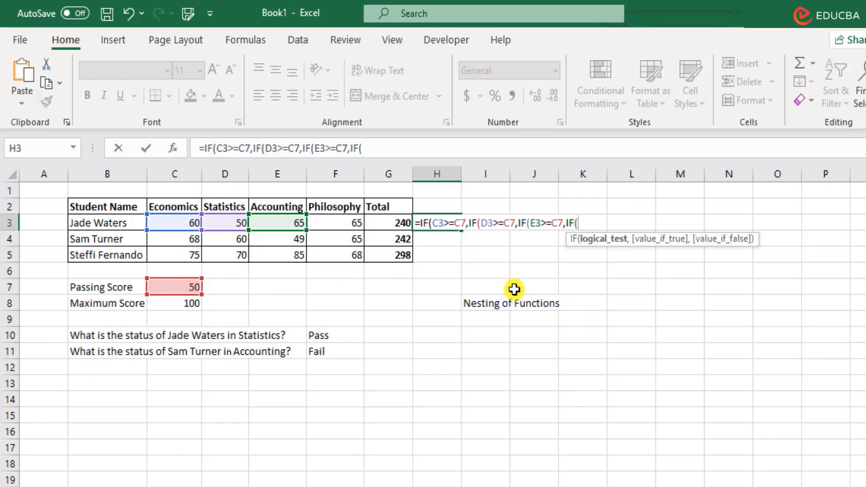
left_click(334, 222)
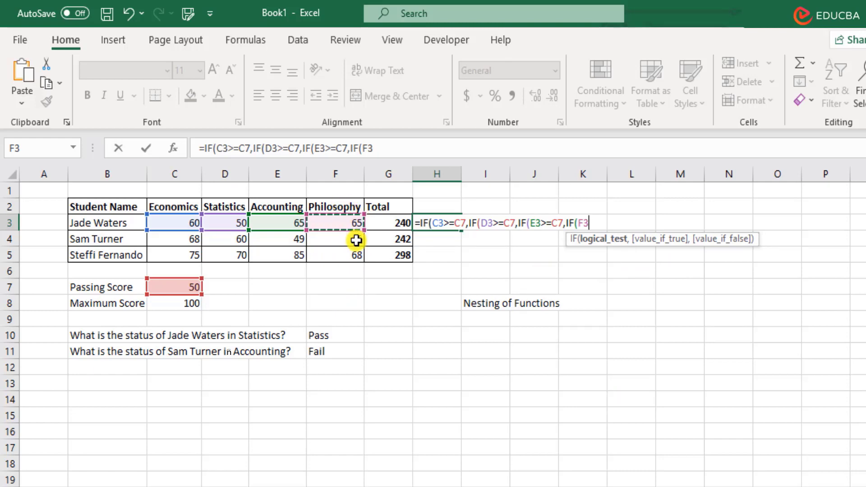
type(">=")
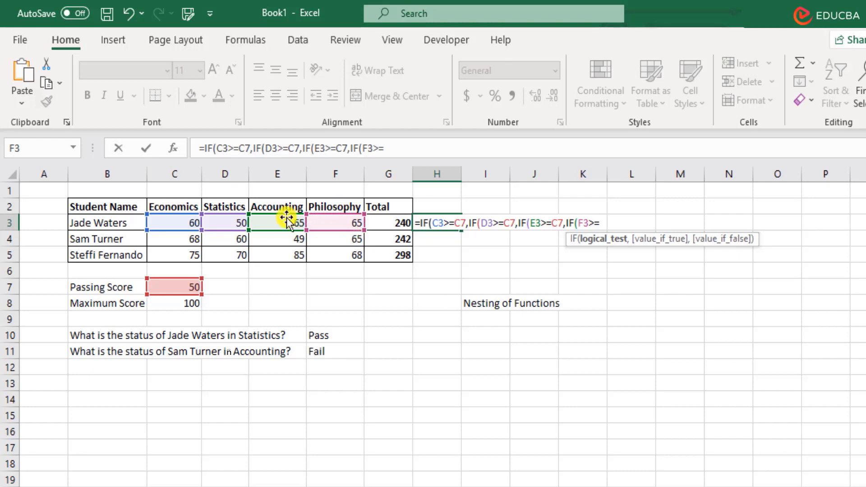
left_click(187, 286)
type(",")
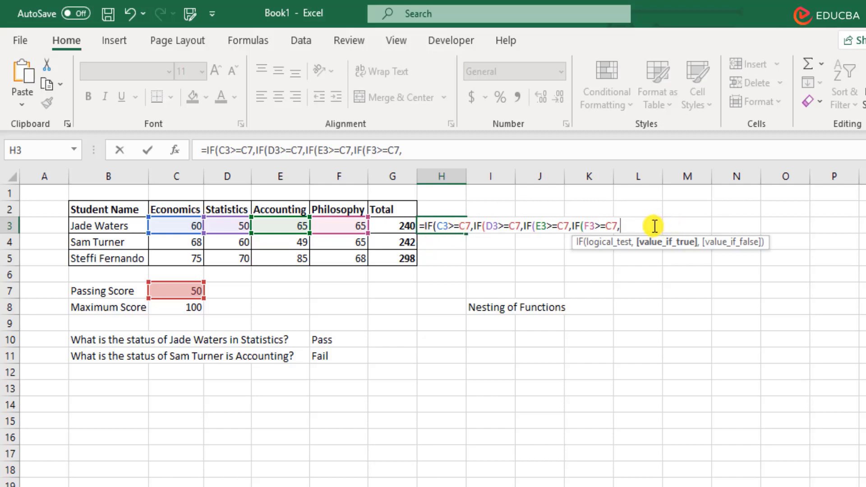
Type "Pass","Fail") as the innermost IF's results after the Philosophy test
type("\"Pass\",")
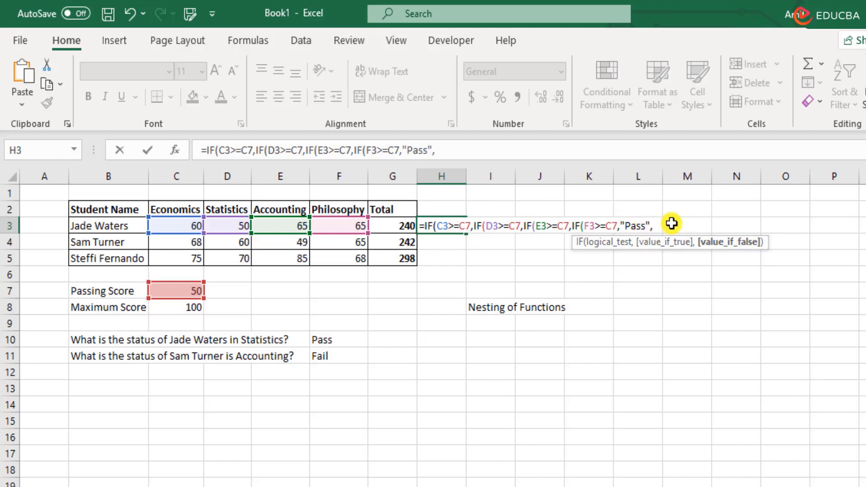
type("\"Fail\"")
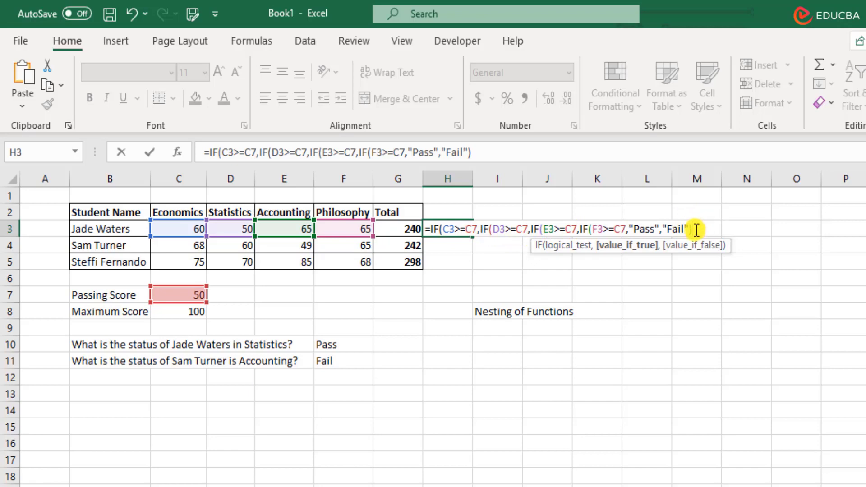
left_click(585, 229)
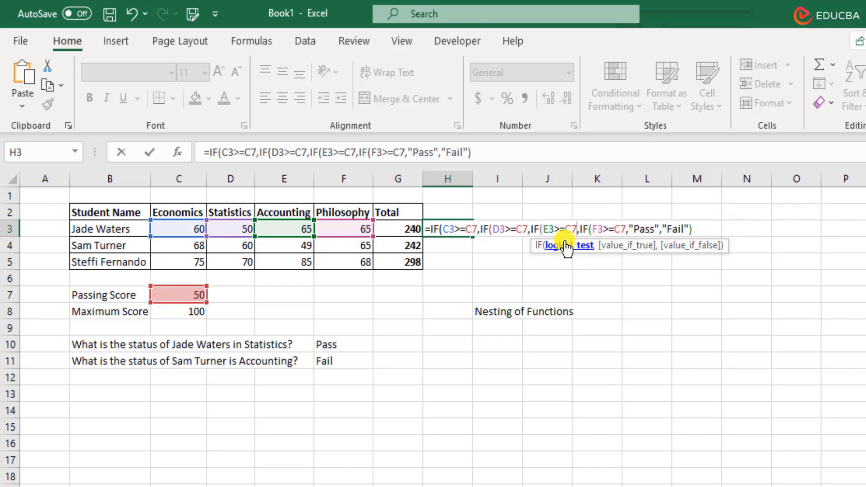
left_click_drag(541, 228, 702, 229)
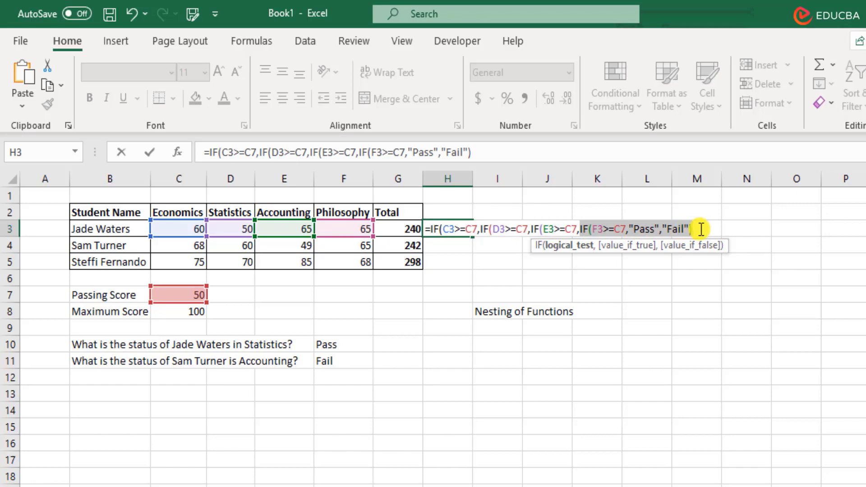
left_click(703, 229)
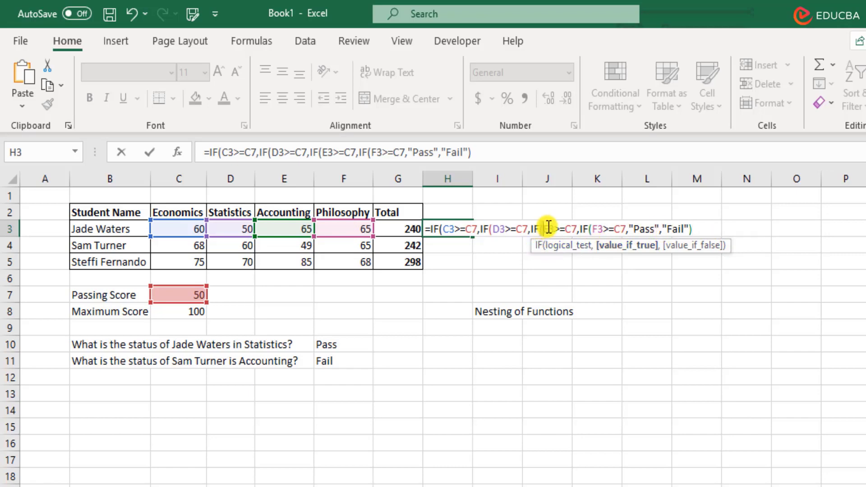
left_click_drag(540, 229, 578, 230)
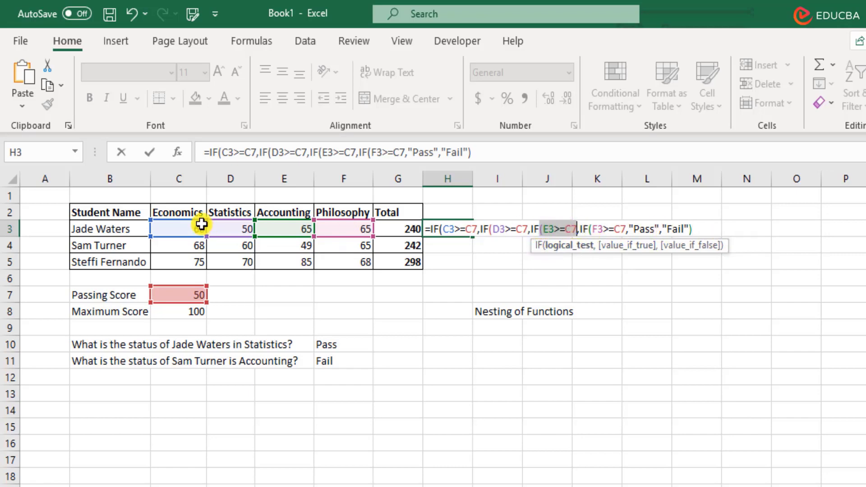
left_click_drag(705, 228, 583, 229)
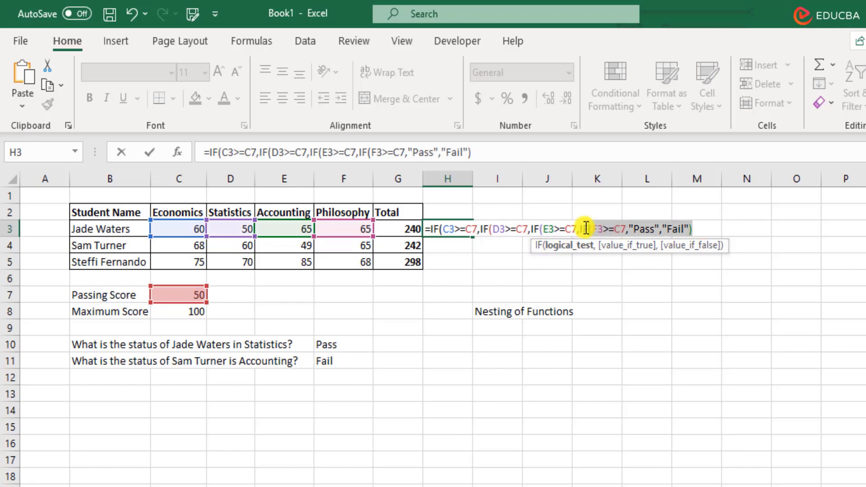
left_click(710, 226)
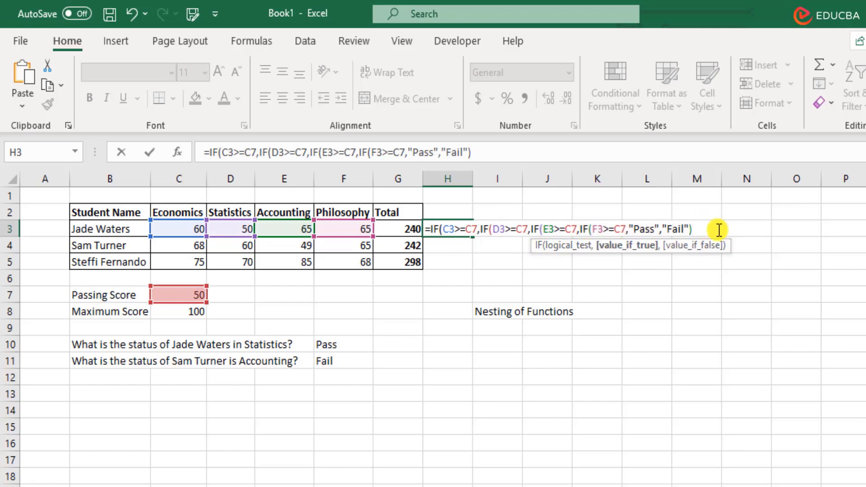
Append three "Fail" else-branches and closing brackets so H3's four nested IFs are complete
type(",\"")
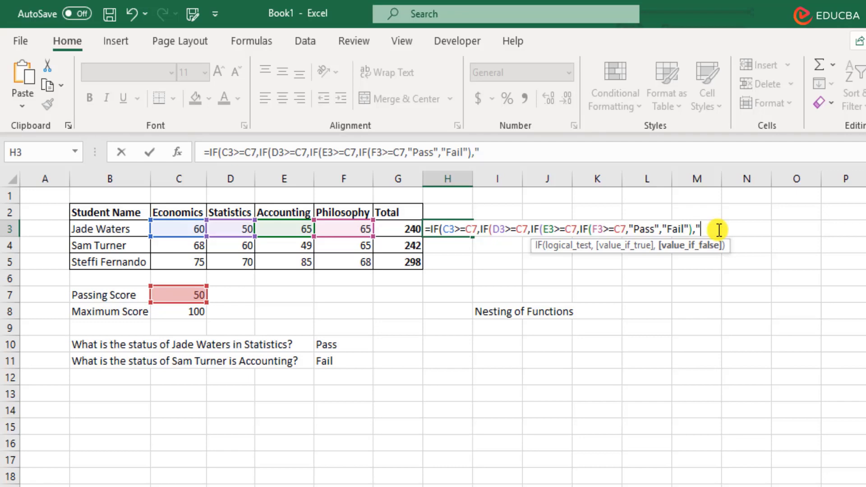
type("Fail\")")
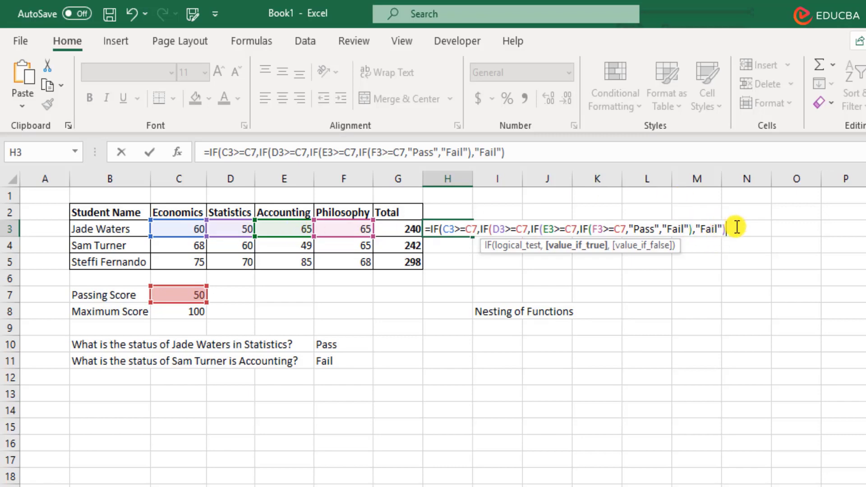
type(",")
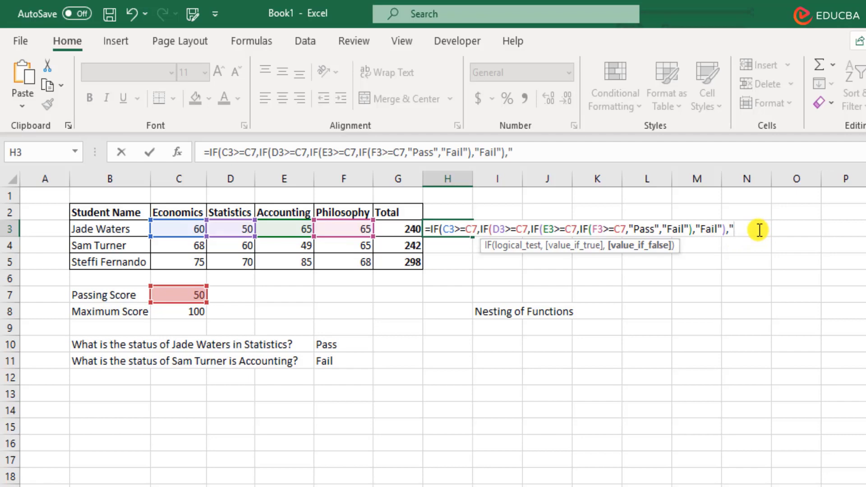
type("Fail\"),")
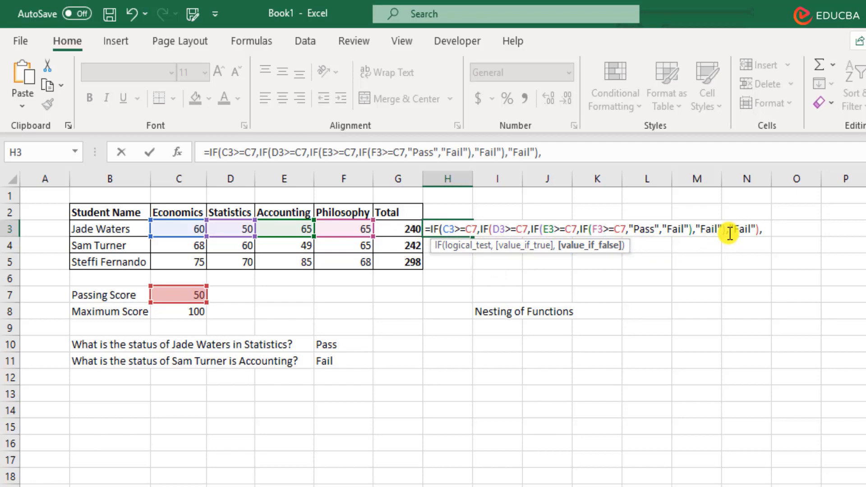
type("\"Fail\")")
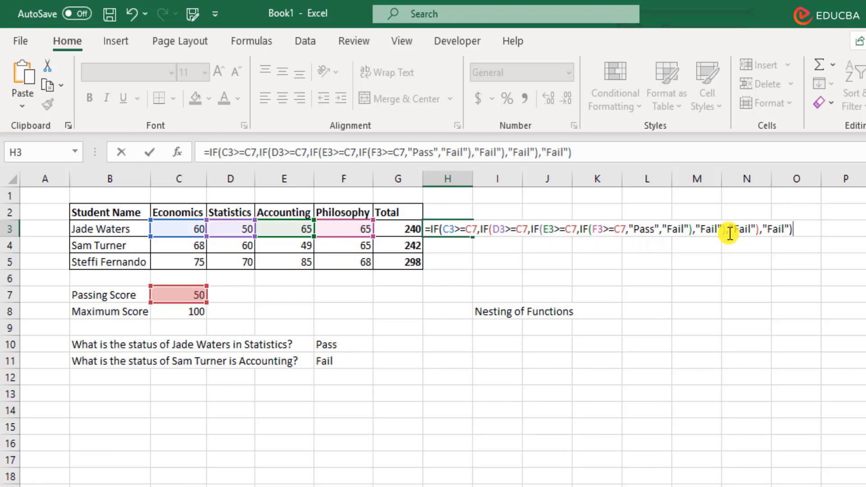